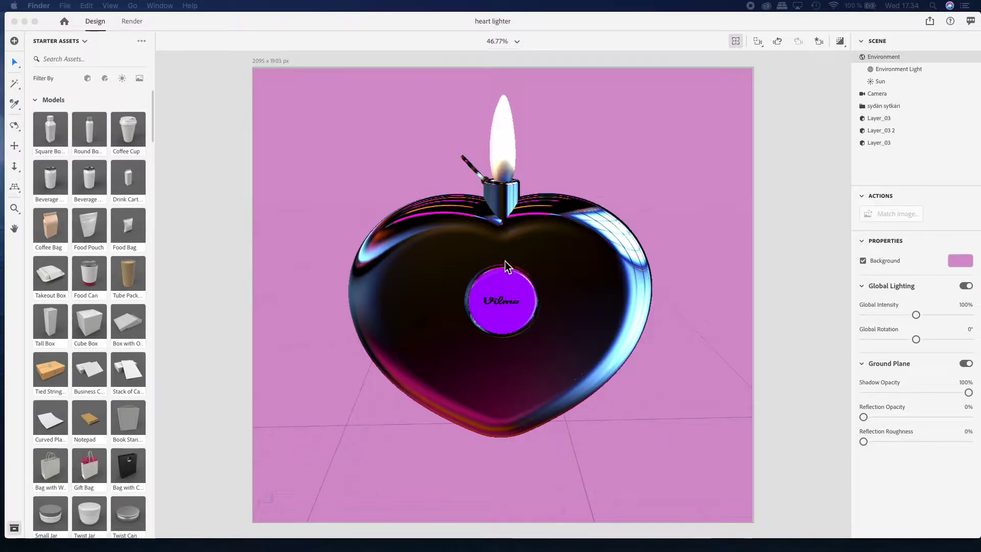
Examine the finished heart lighter from several angles and look through the starter models
alt+drag(528, 391, 533, 398)
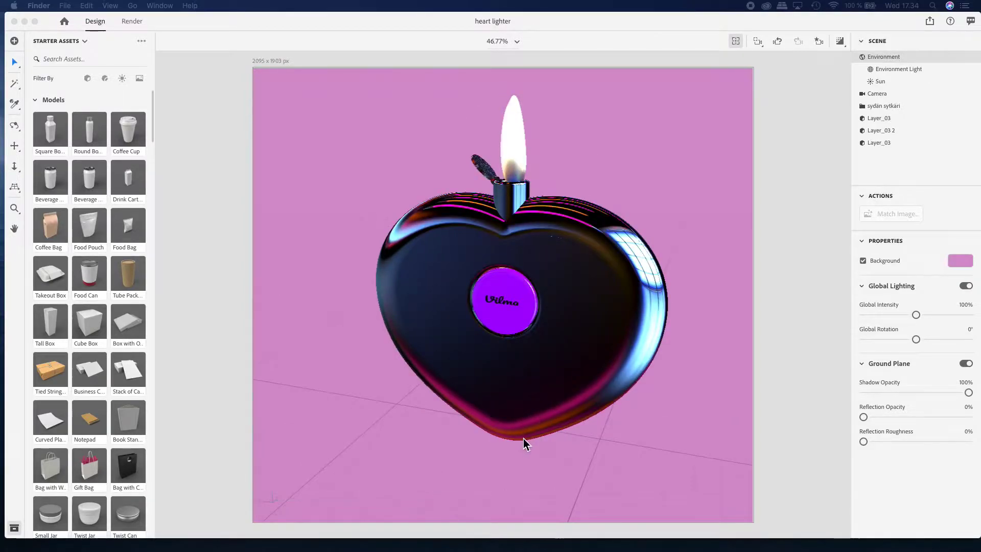
alt+drag(526, 439, 574, 440)
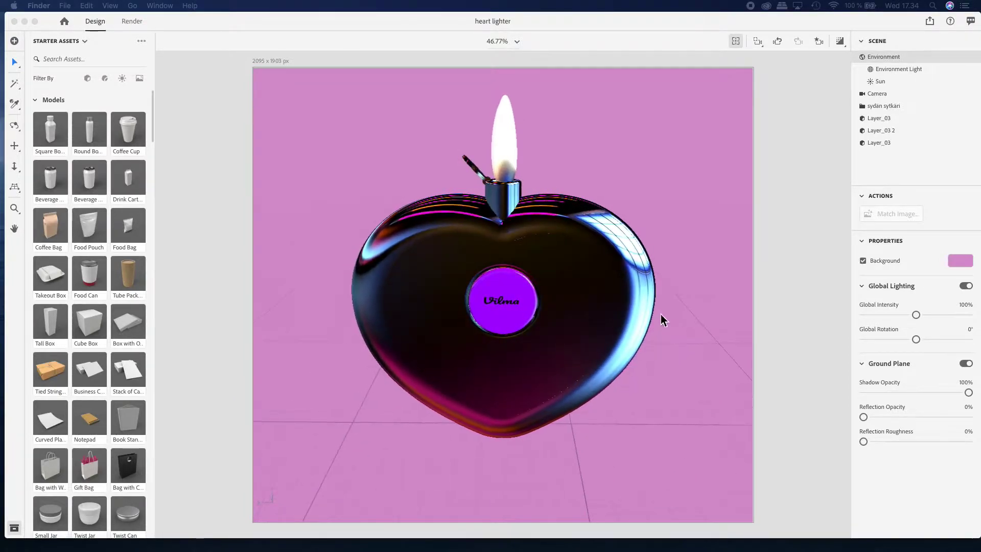
alt+drag(634, 202, 529, 83)
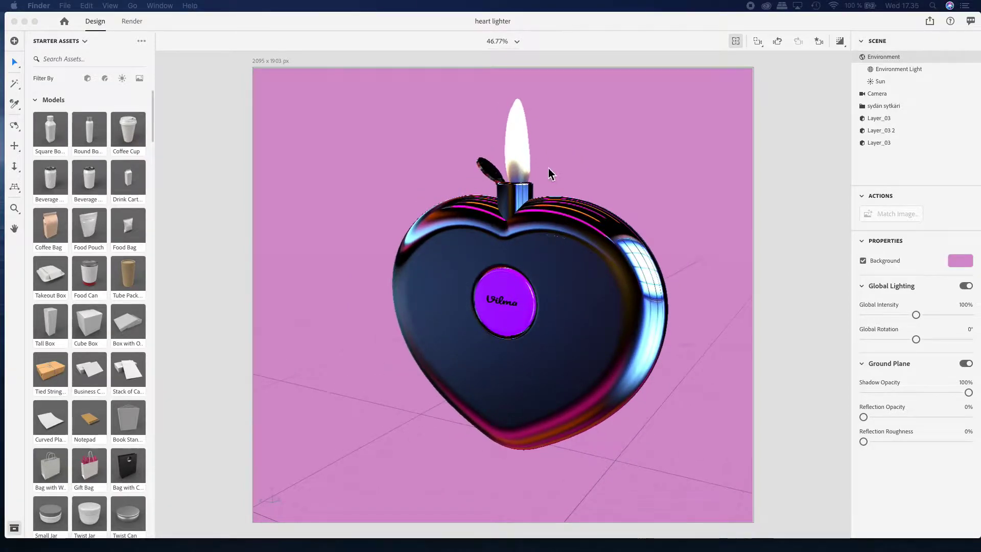
alt+drag(539, 179, 525, 253)
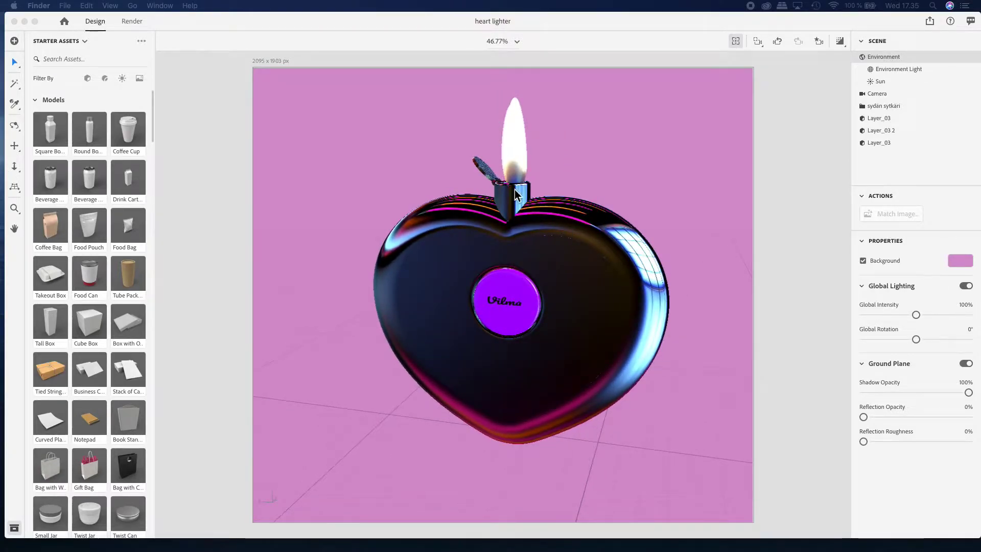
drag(220, 21, 232, 20)
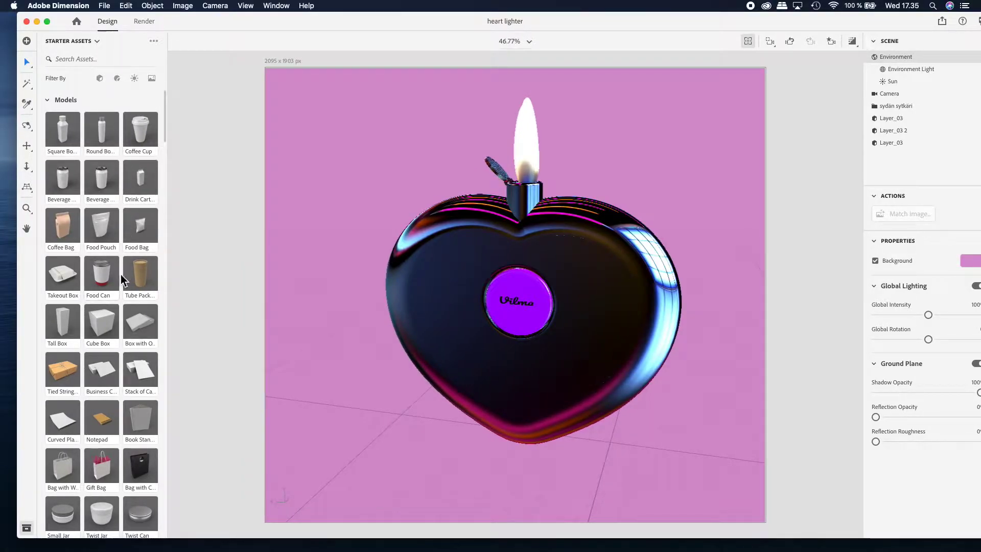
scroll(122, 276, down, 5)
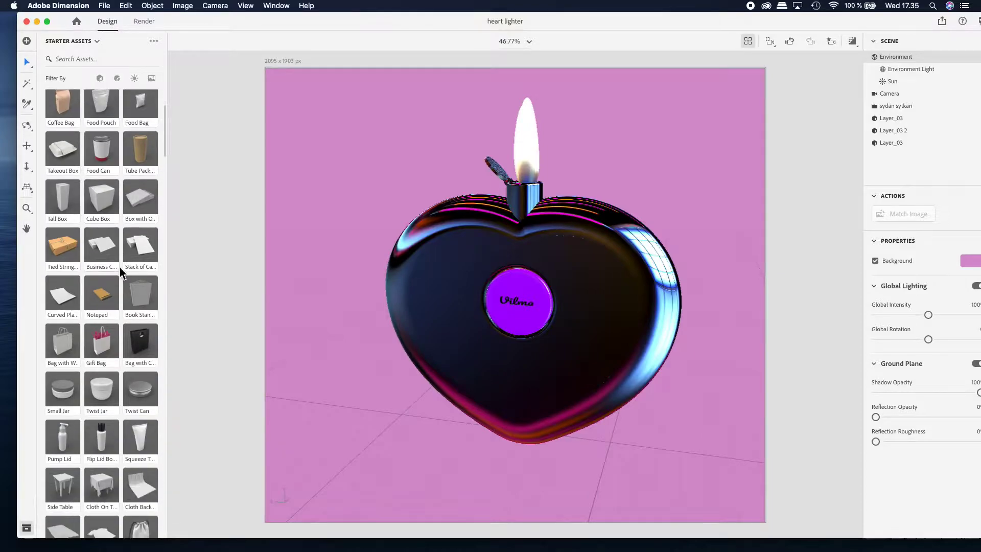
scroll(116, 267, down, 4)
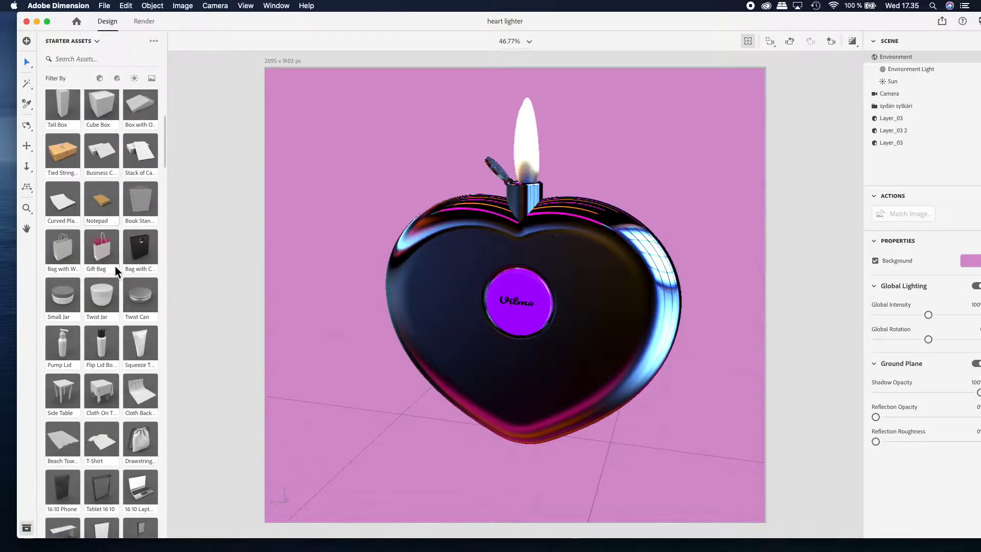
scroll(115, 267, down, 5)
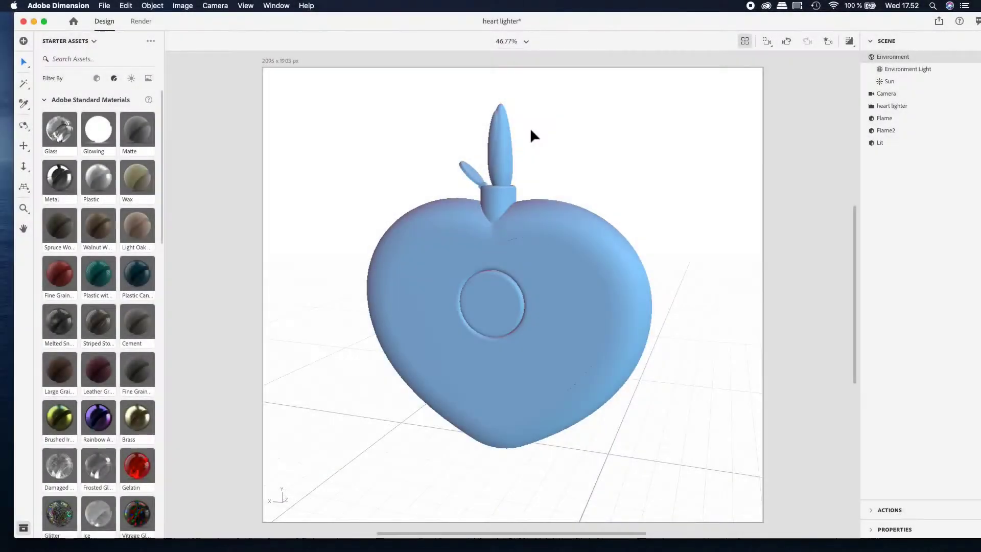
Move the Flame model sideways off the lighter so that it stands apart from Flame2
drag(529, 128, 514, 152)
click(557, 156)
click(506, 161)
click(634, 149)
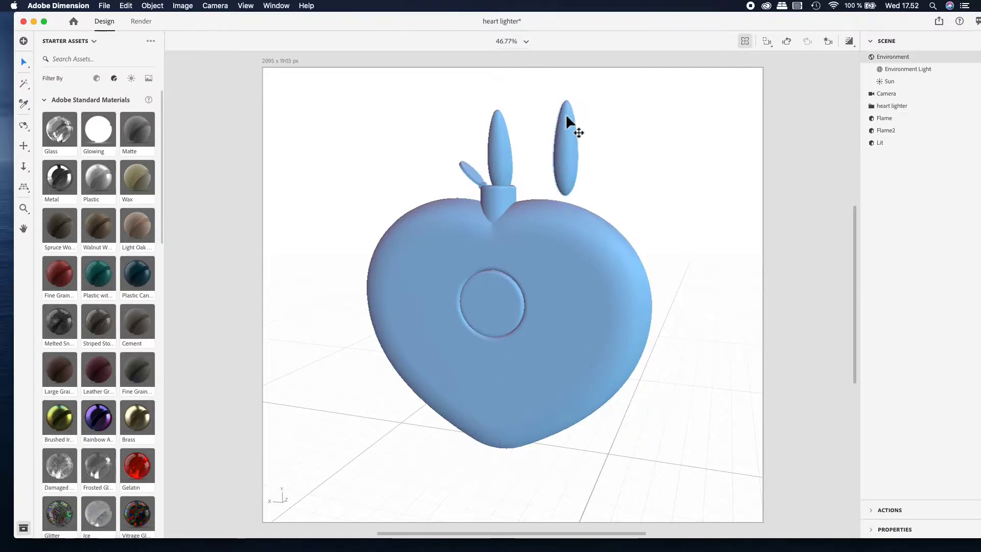
Try nudging Flame2 and Flame along the X axis and scaling Flame slightly shorter
click(493, 150)
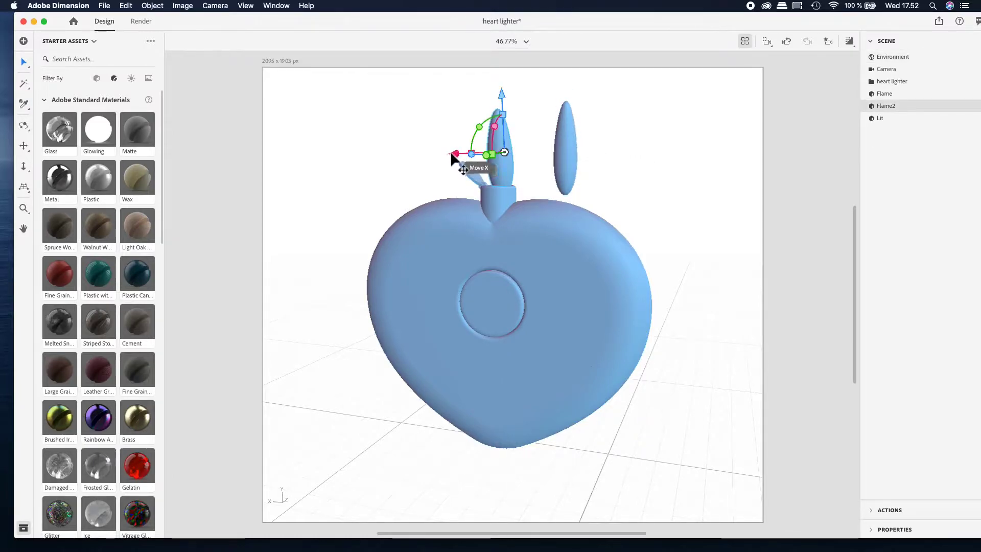
mouse_move(451, 156)
mouse_down()
mouse_move(421, 159)
mouse_move(453, 162)
mouse_up()
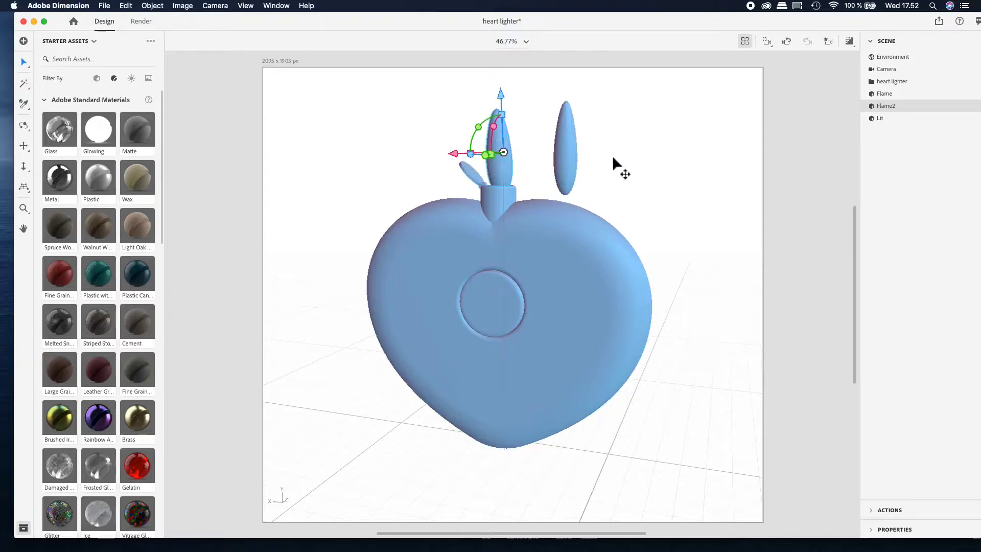
click(571, 162)
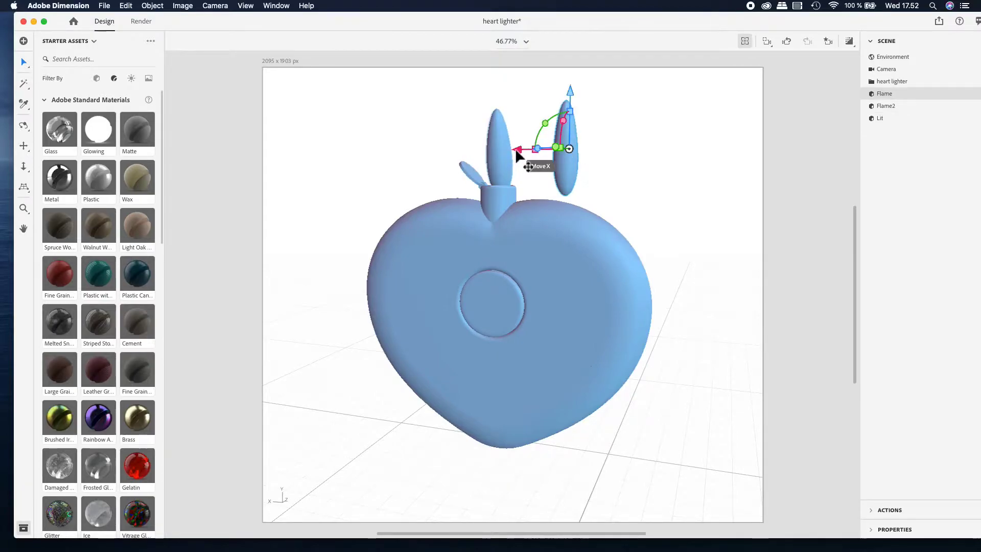
drag(518, 153, 509, 153)
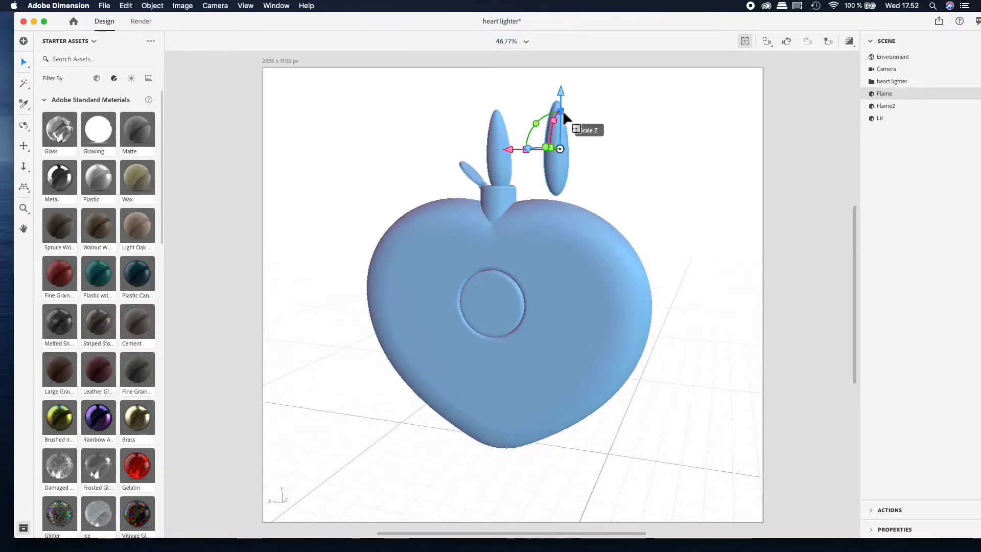
mouse_move(563, 110)
mouse_down()
mouse_move(569, 140)
mouse_move(570, 88)
mouse_move(572, 121)
mouse_move(571, 111)
mouse_up()
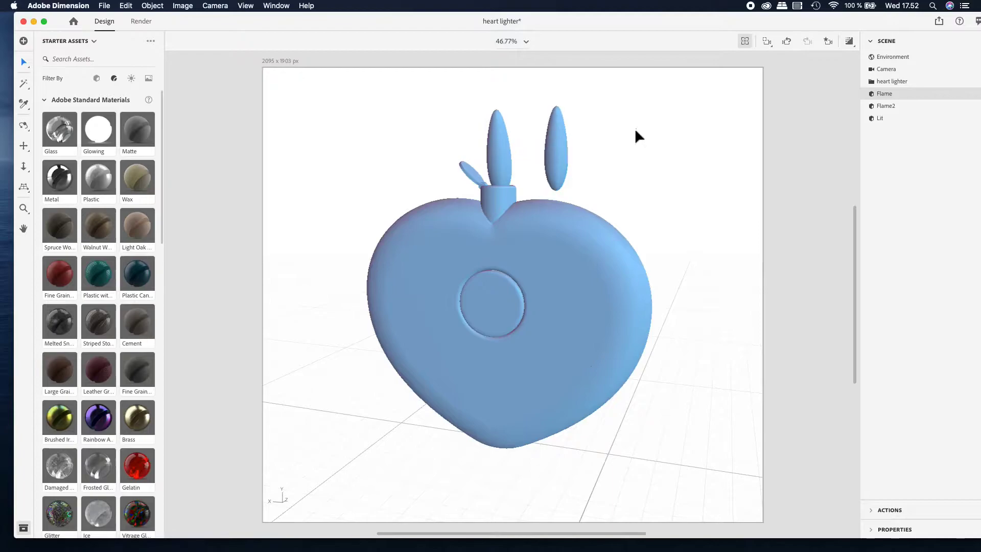
Undo the scaling of Flame and the last X-axis moves of both flames
click(636, 132)
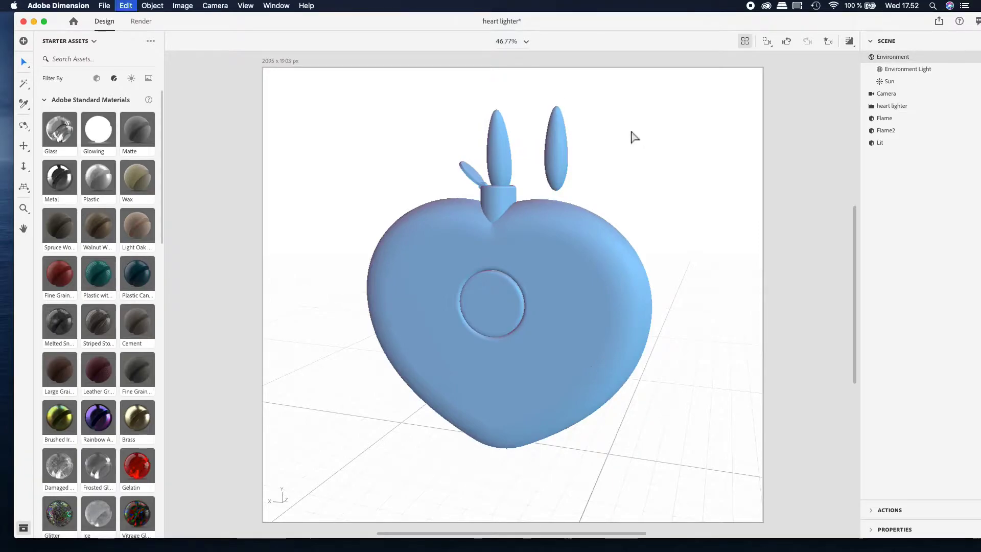
key(super+z)
key(super+z)
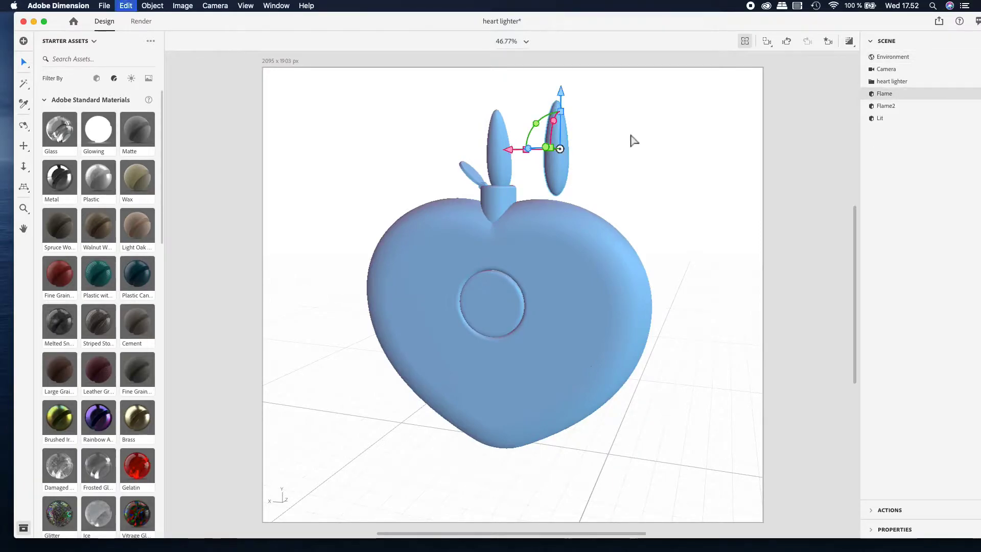
key(super+z)
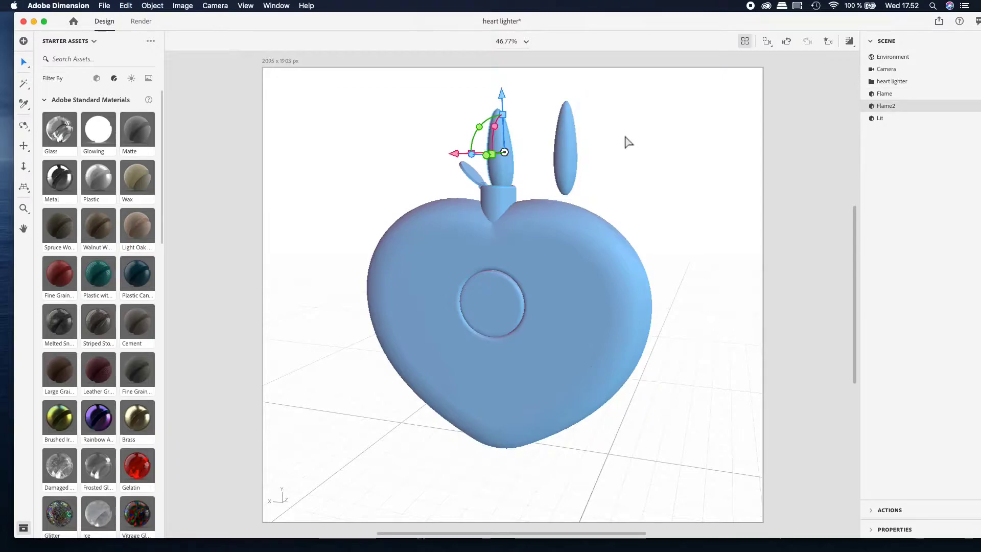
Move the Flame model along the X axis until it overlaps Flame2 above the lighter's nozzle
click(575, 160)
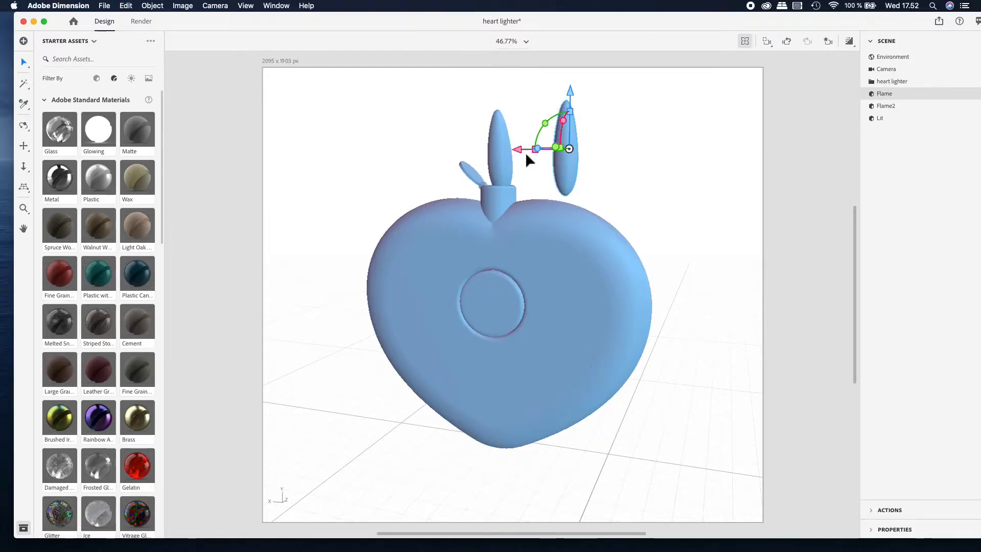
drag(548, 151, 462, 163)
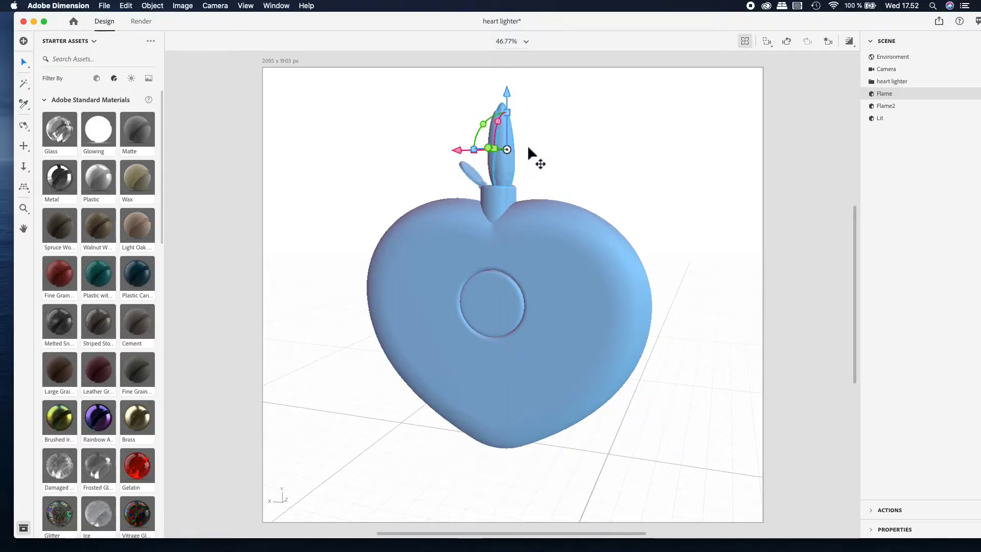
click(537, 130)
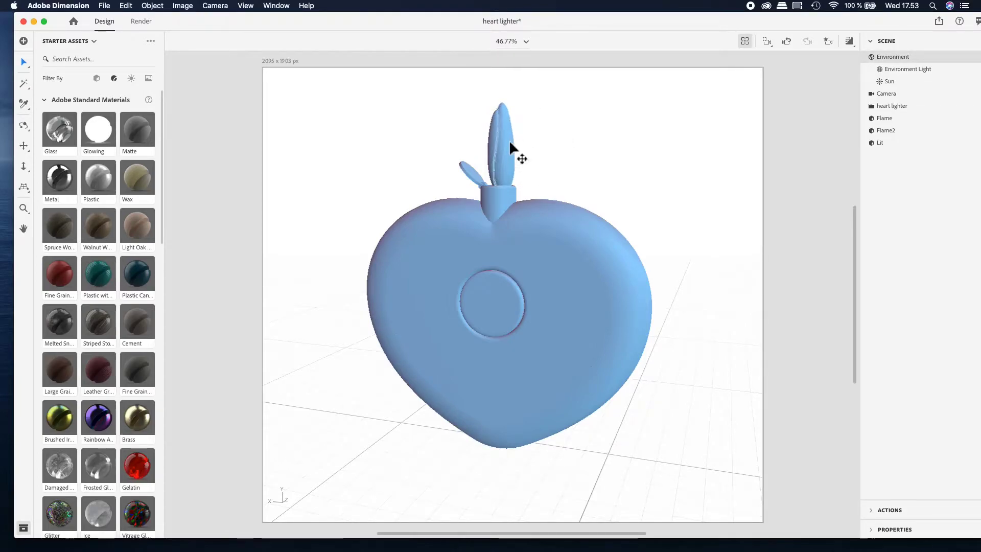
click(511, 160)
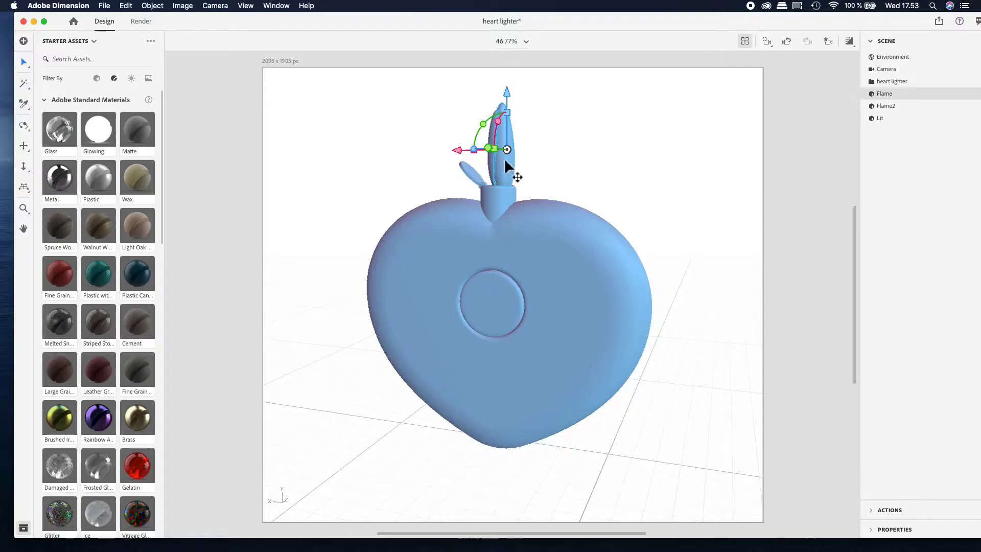
drag(457, 150, 460, 156)
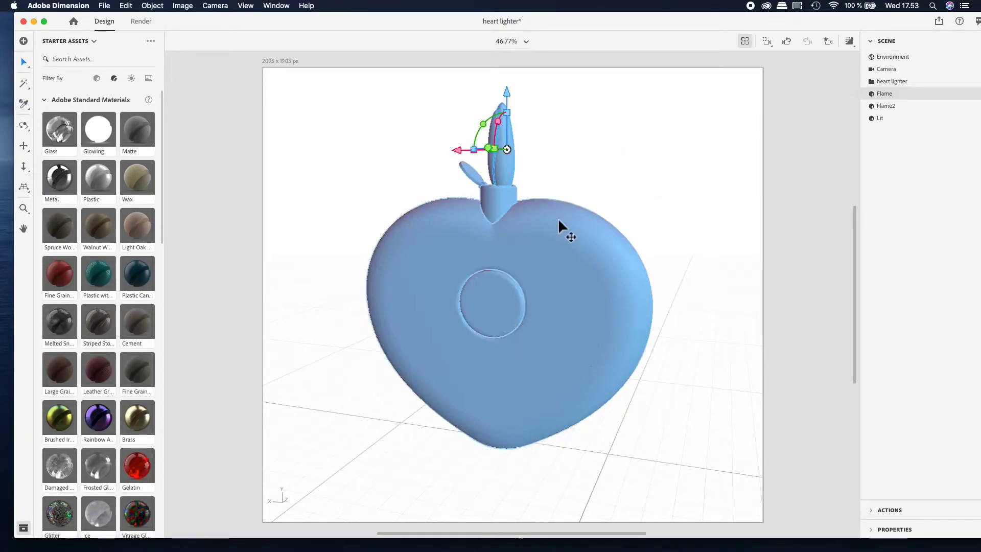
drag(463, 151, 455, 155)
click(534, 136)
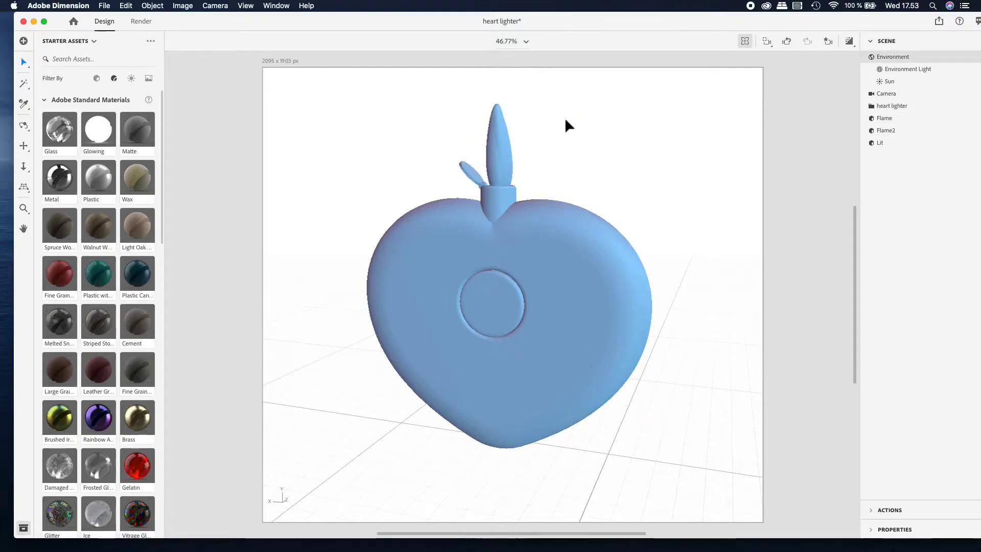
Apply the Glowing standard material to both flame models, Flame and Flame2
drag(537, 103, 472, 152)
click(343, 128)
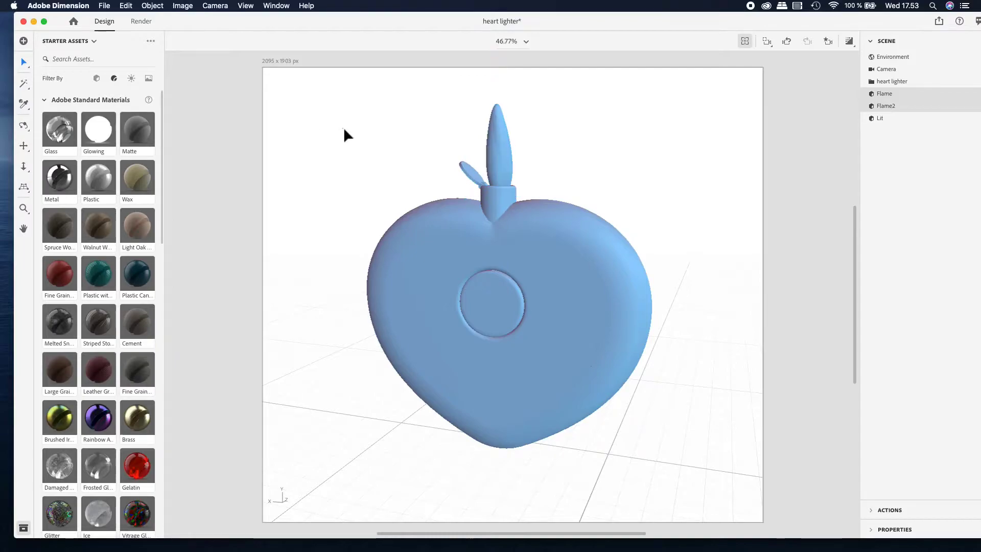
click(496, 161)
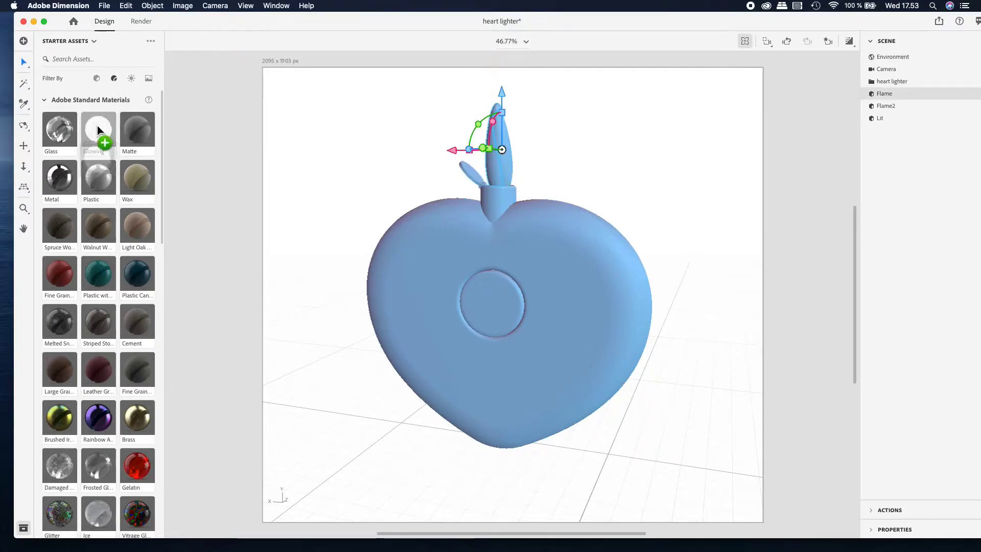
drag(100, 134, 495, 152)
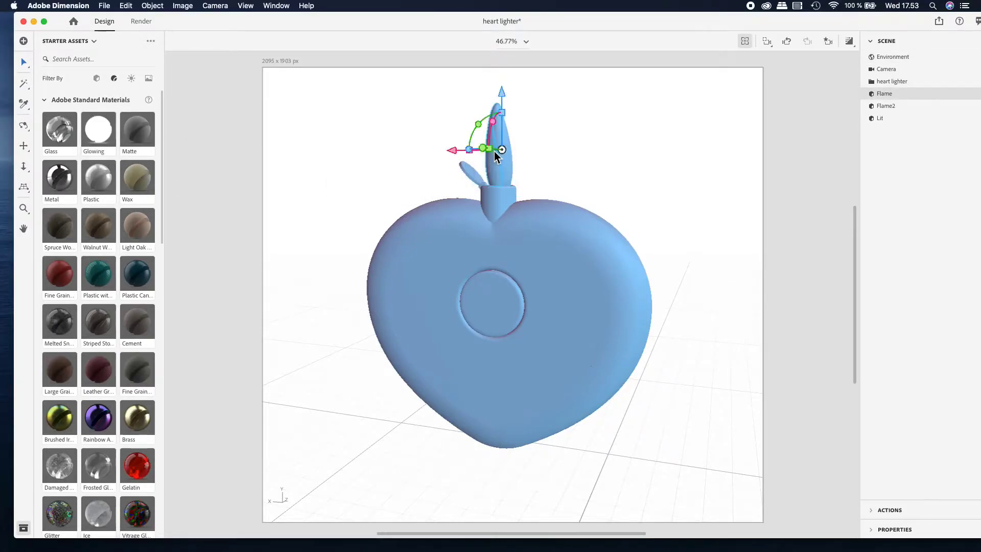
click(415, 136)
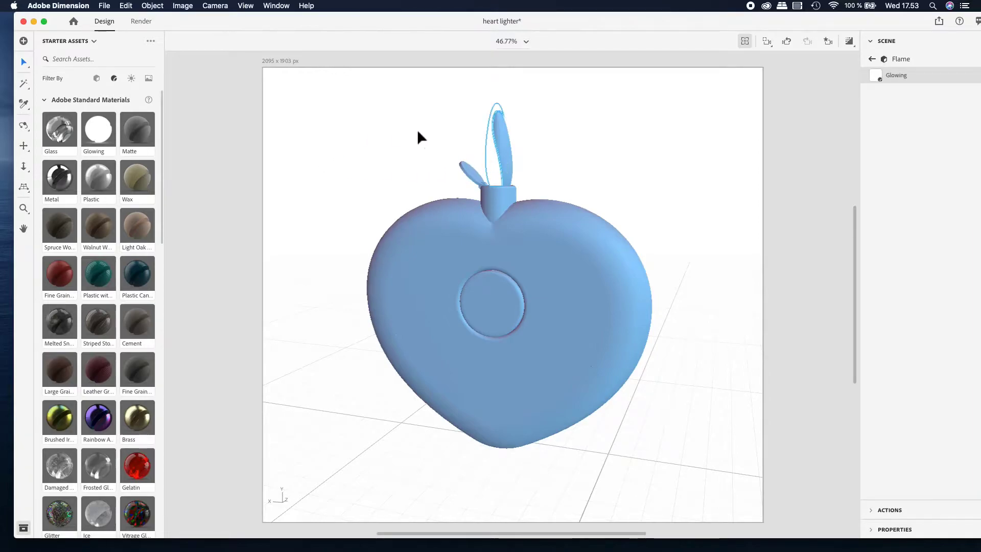
click(509, 151)
drag(97, 135, 510, 149)
click(603, 156)
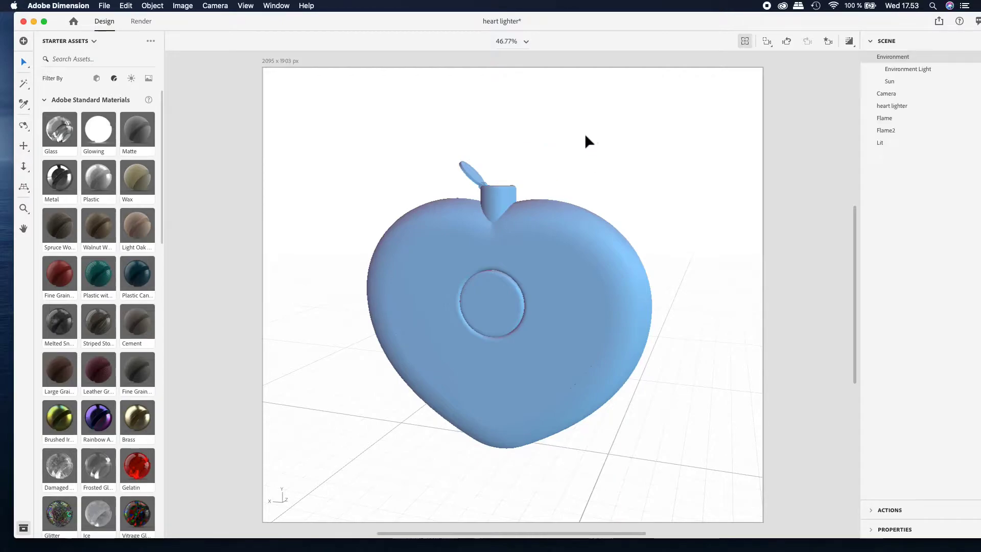
drag(585, 130, 491, 143)
click(633, 144)
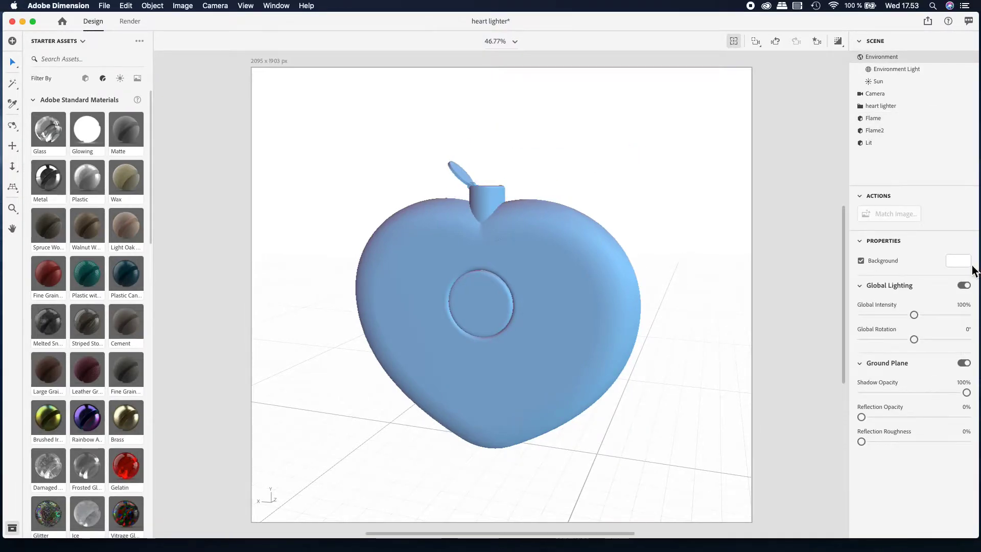
Change the environment background colour to the saved pink swatch
click(965, 262)
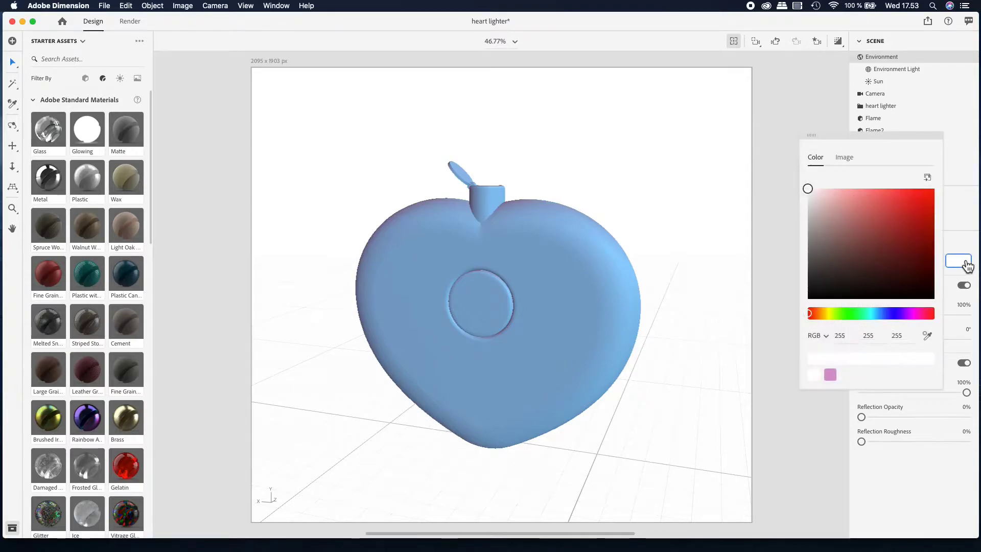
click(834, 379)
click(674, 177)
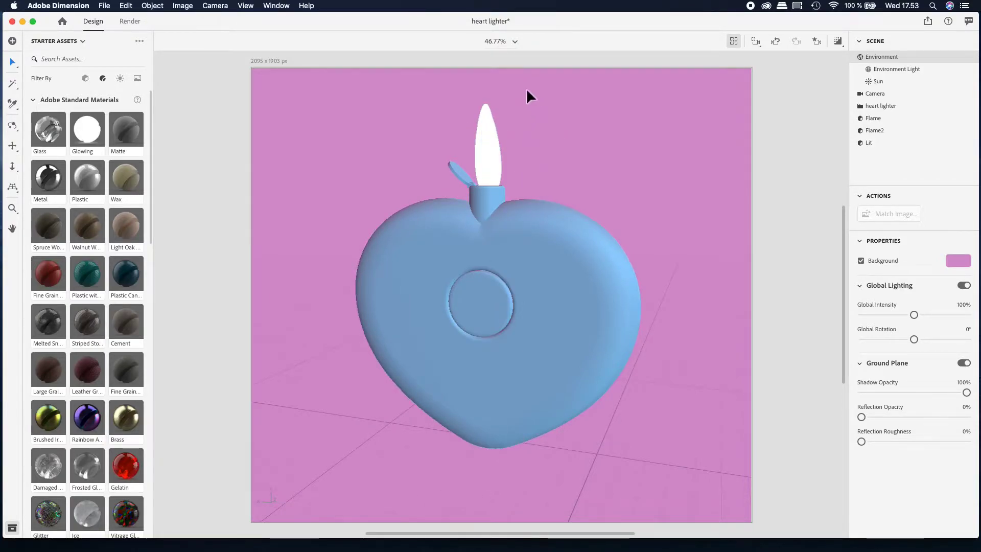
click(488, 149)
click(559, 168)
View flame texture.psd in Photoshop, return to Dimension and place the flame texture as a decal graphic on the Flame model
click(394, 513)
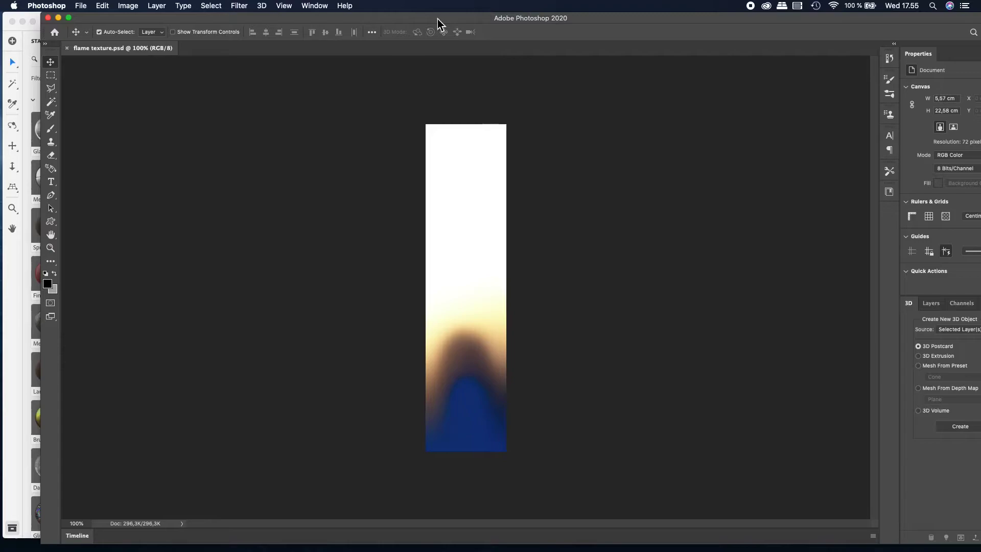
drag(437, 19, 414, 64)
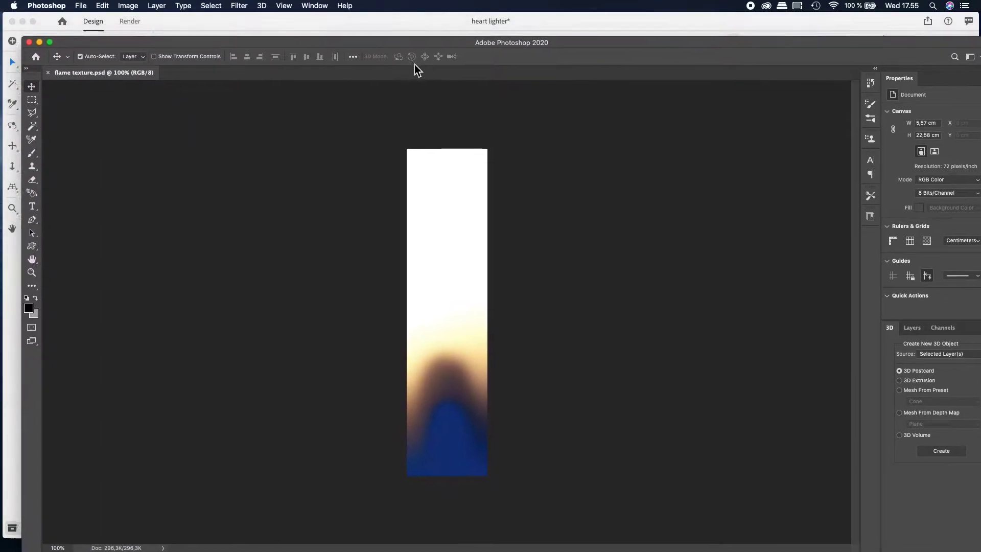
click(18, 39)
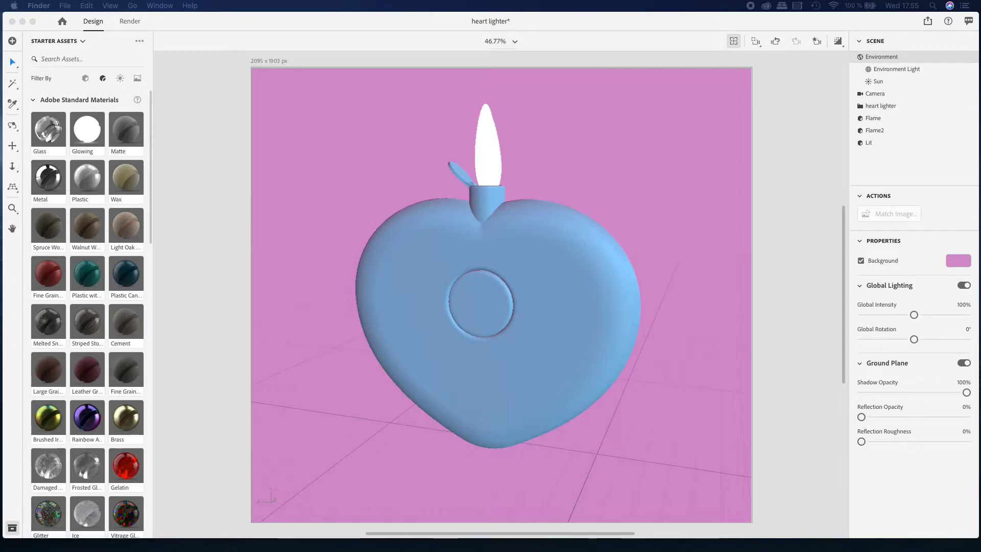
drag(57, 543, 492, 166)
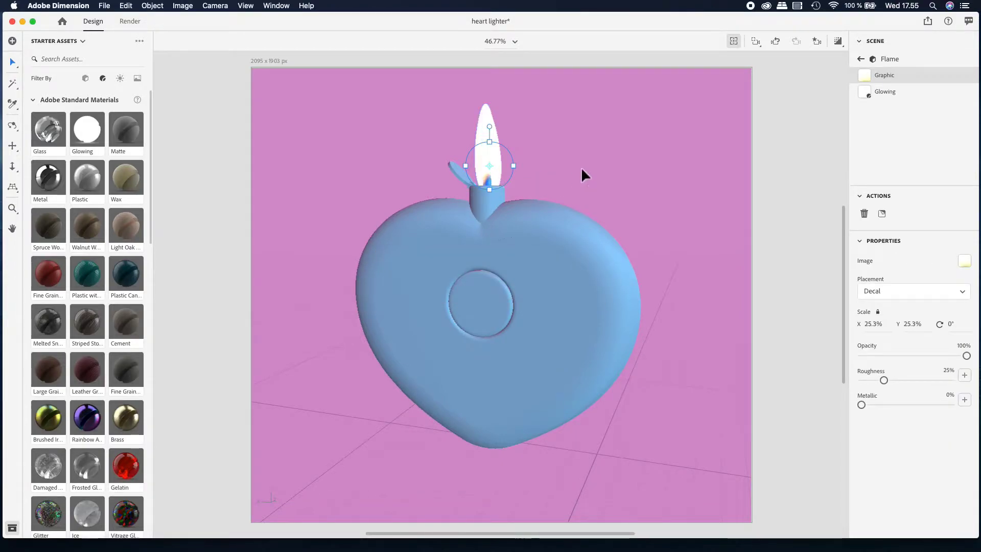
Discard the flame texture decal placed on the Flame model
click(581, 167)
click(487, 174)
click(486, 173)
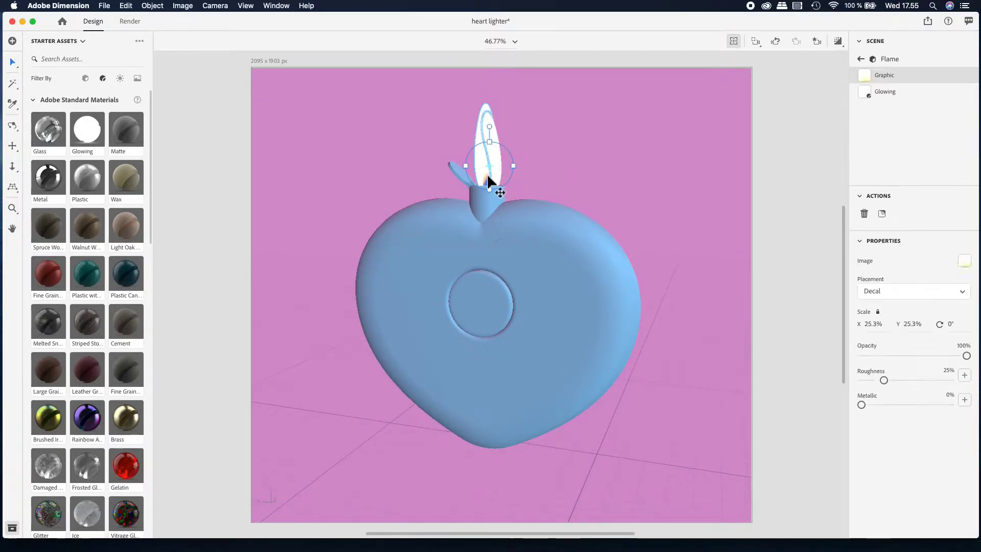
key(Escape)
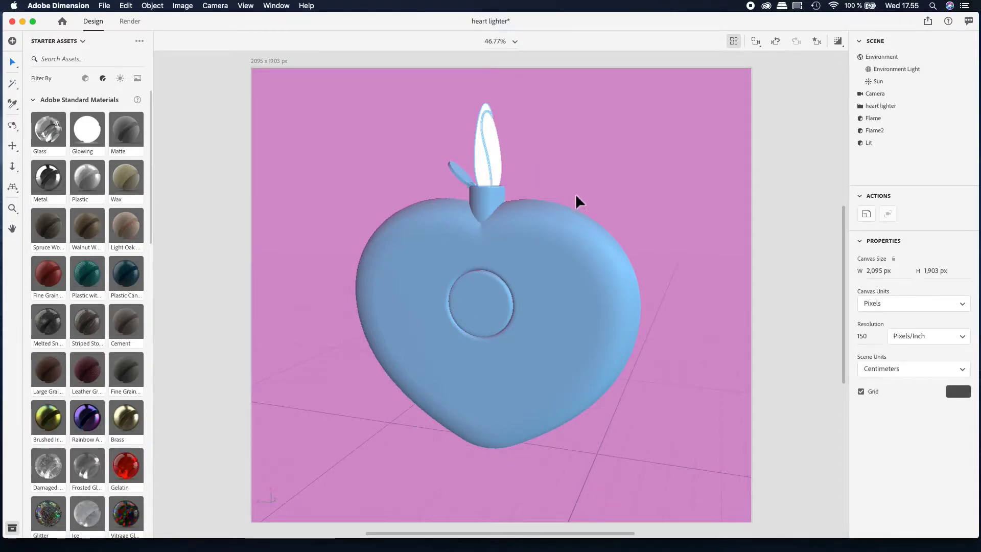
Set the flame texture image as the base colour of the Flame model's Glowing material
drag(728, 12, 673, 10)
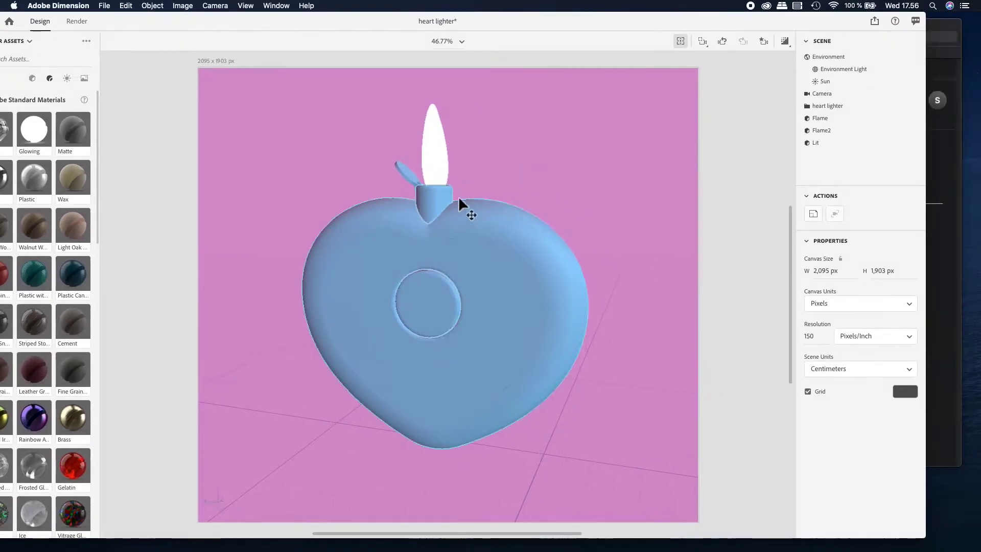
click(441, 157)
click(428, 168)
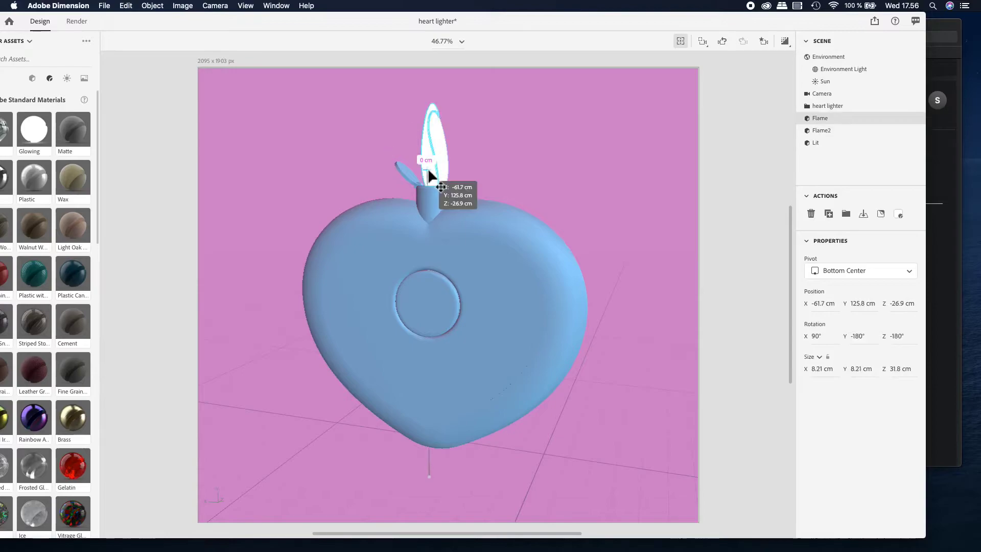
click(919, 119)
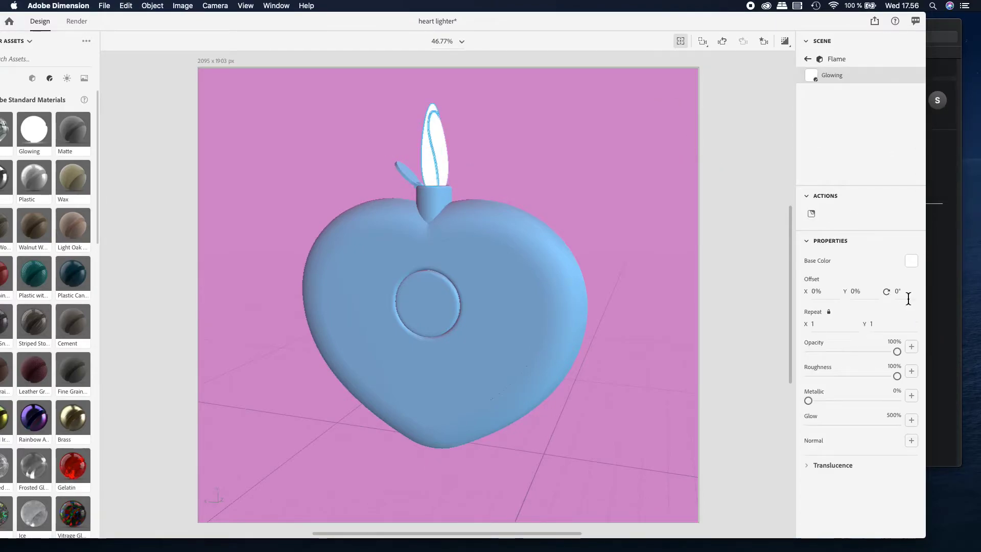
click(912, 261)
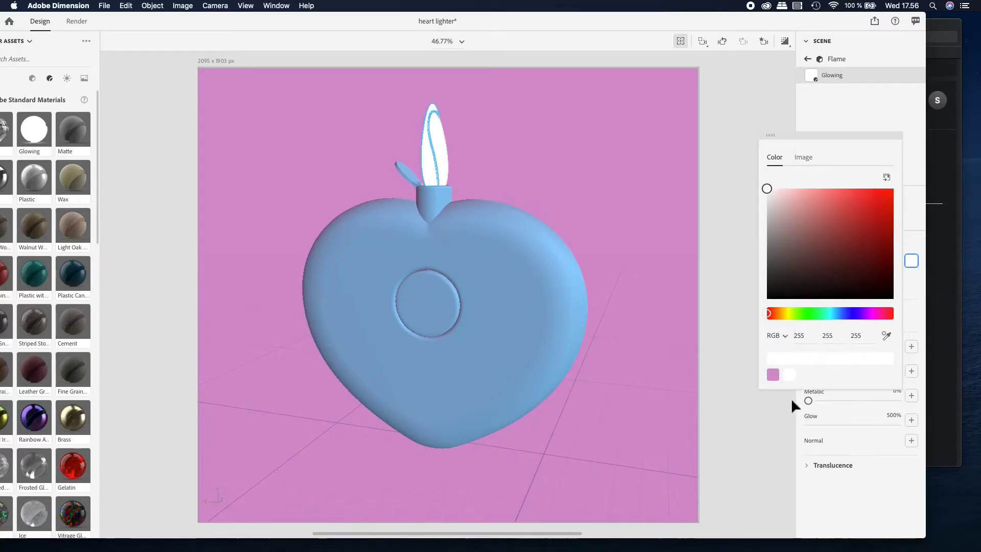
click(803, 157)
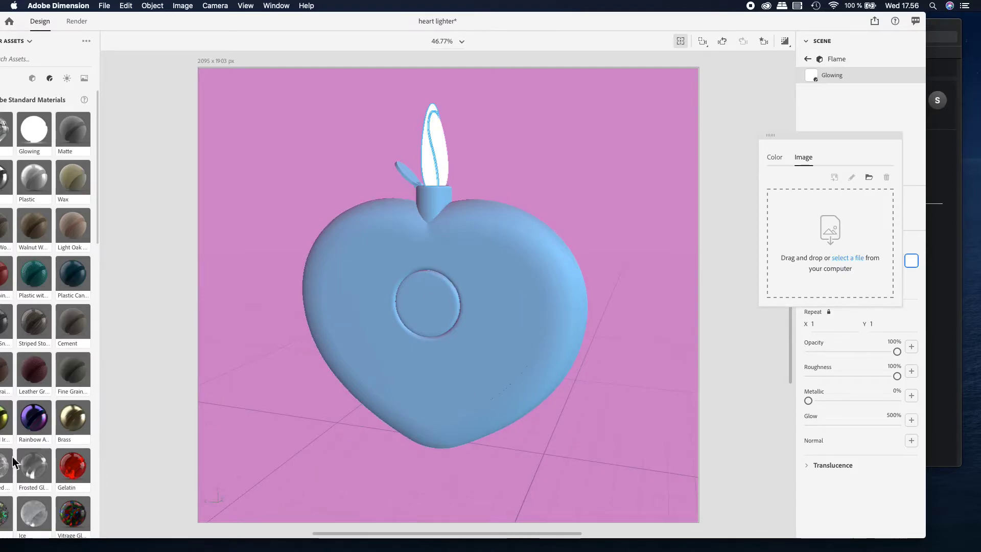
drag(11, 469, 861, 242)
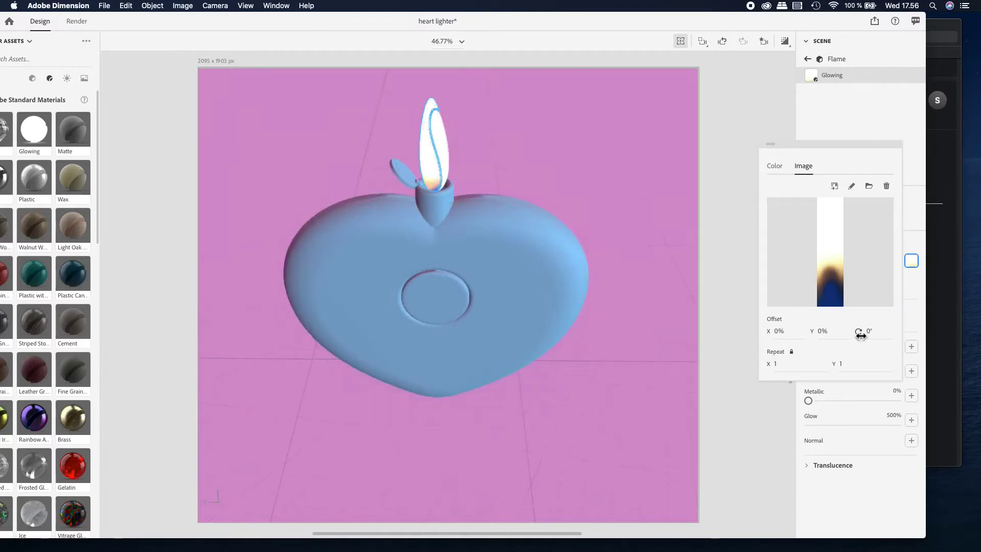
Try several rotation angles for the base colour image on Flame's Glowing material and settle on -1°
text(-30)
key(Return)
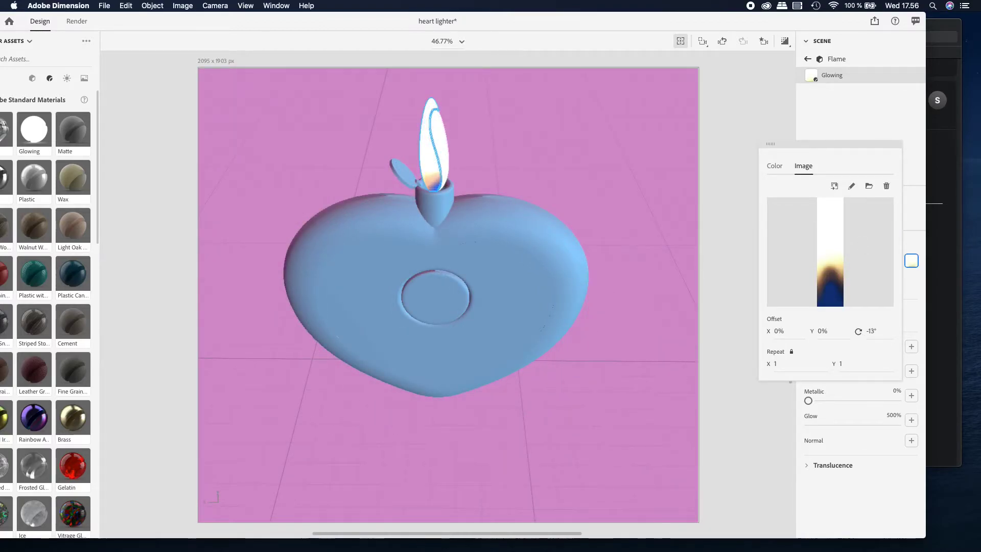
key(Down)
key(Down)
key(Down)
key(Down)
key(Down)
key(Down)
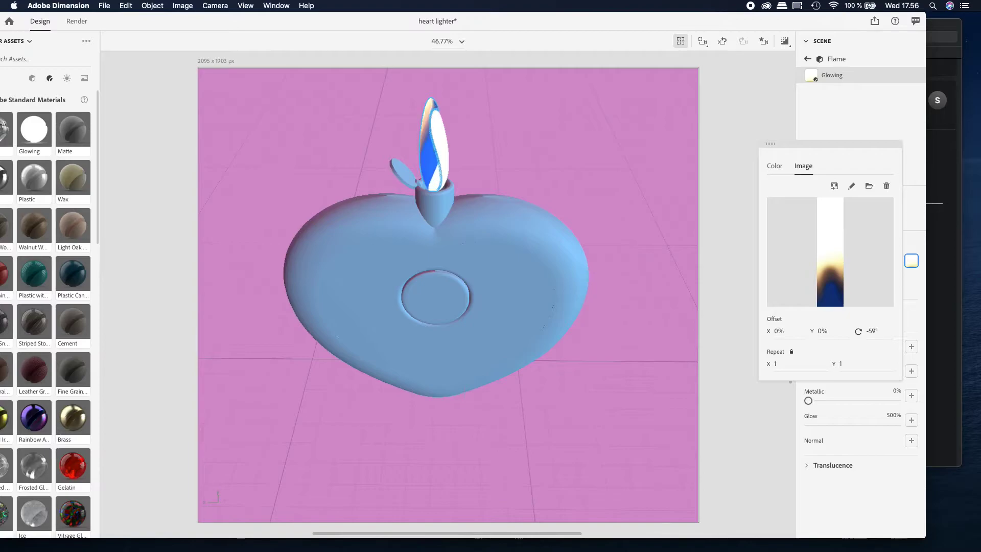
key(shift+Up)
key(shift+Up)
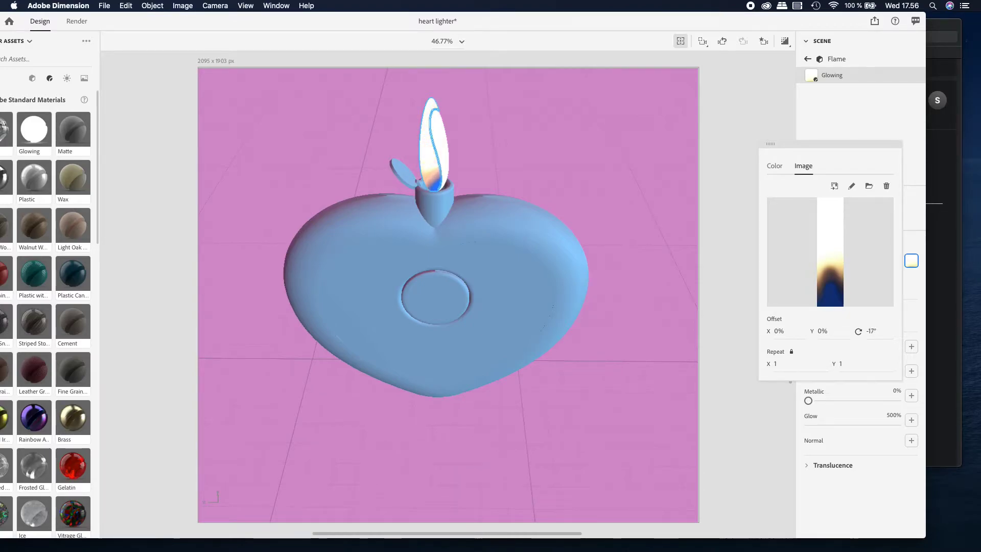
key(Down)
key(shift+Up)
key(shift+Up)
key(Down)
drag(455, 153, 457, 189)
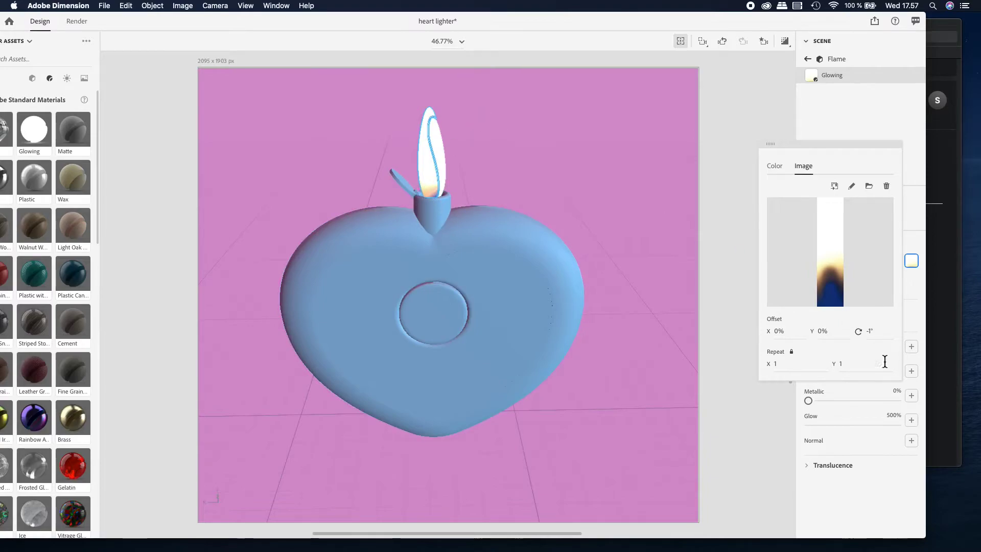
click(884, 492)
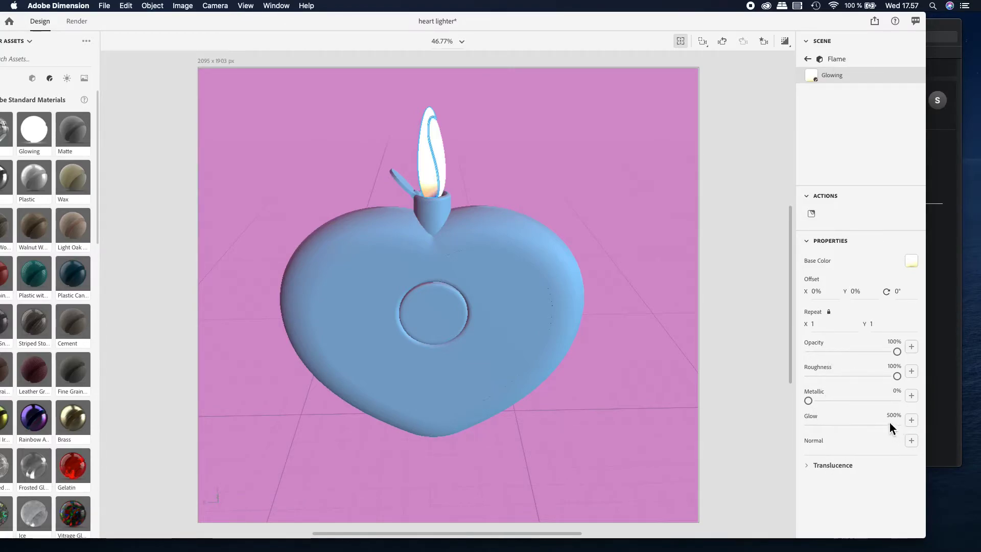
Examine the glow and other material properties of the Flame model's Glowing material
click(431, 179)
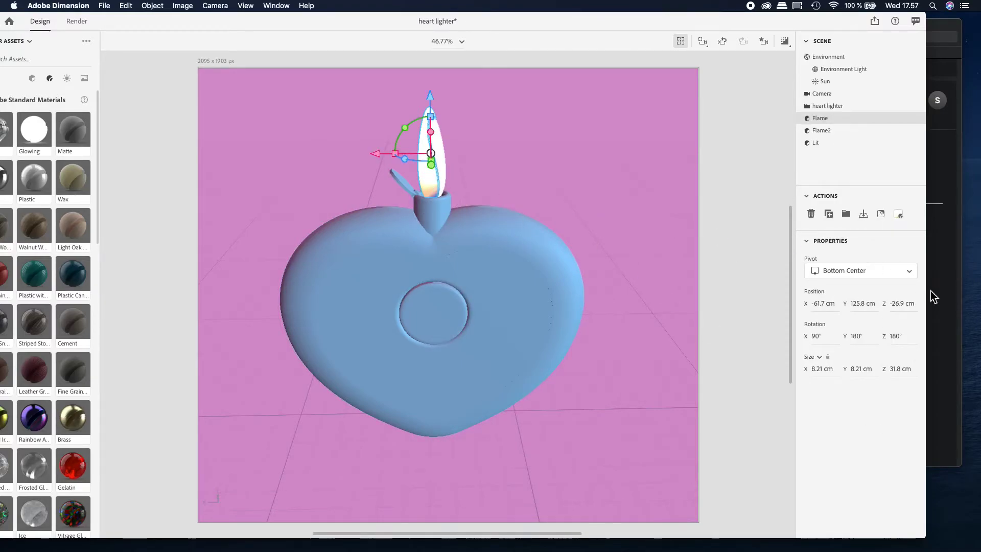
click(899, 215)
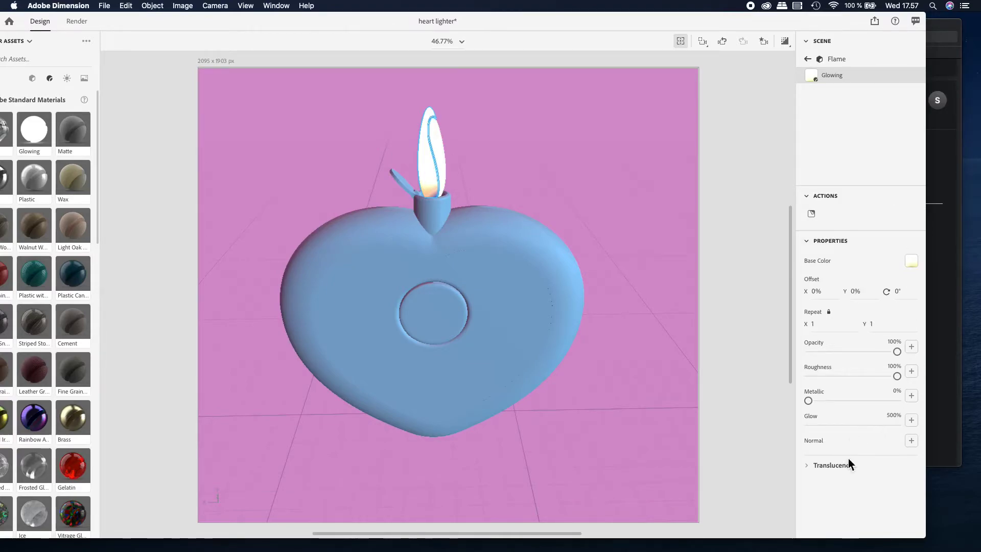
drag(890, 425, 903, 447)
drag(513, 26, 553, 27)
Set the flame texture image as the base colour of Flame2's Glowing 2 material
click(508, 169)
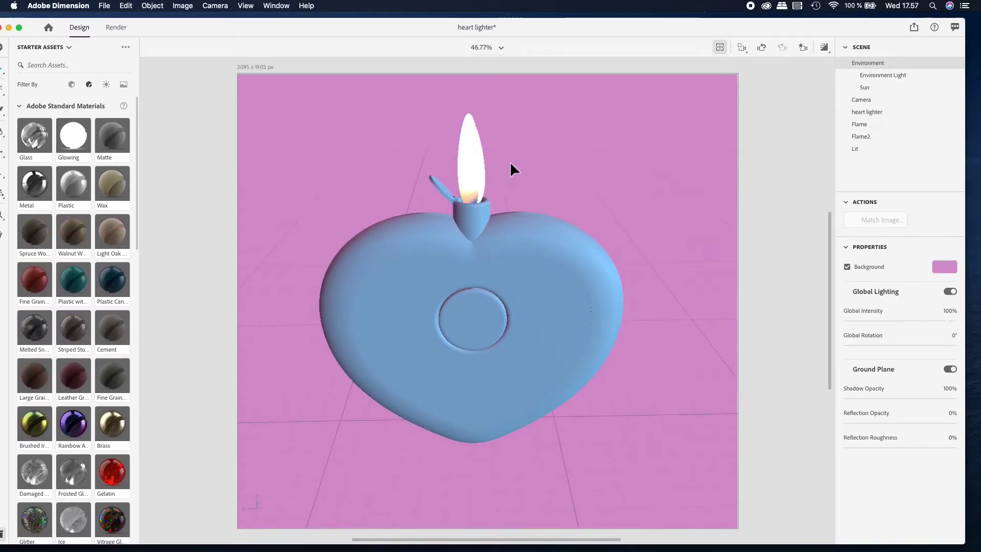
click(483, 172)
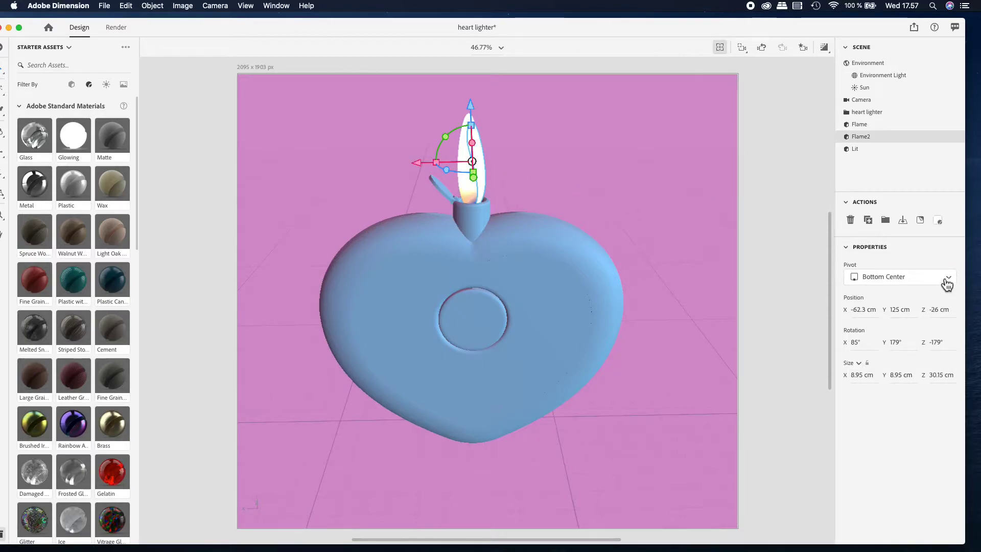
click(956, 137)
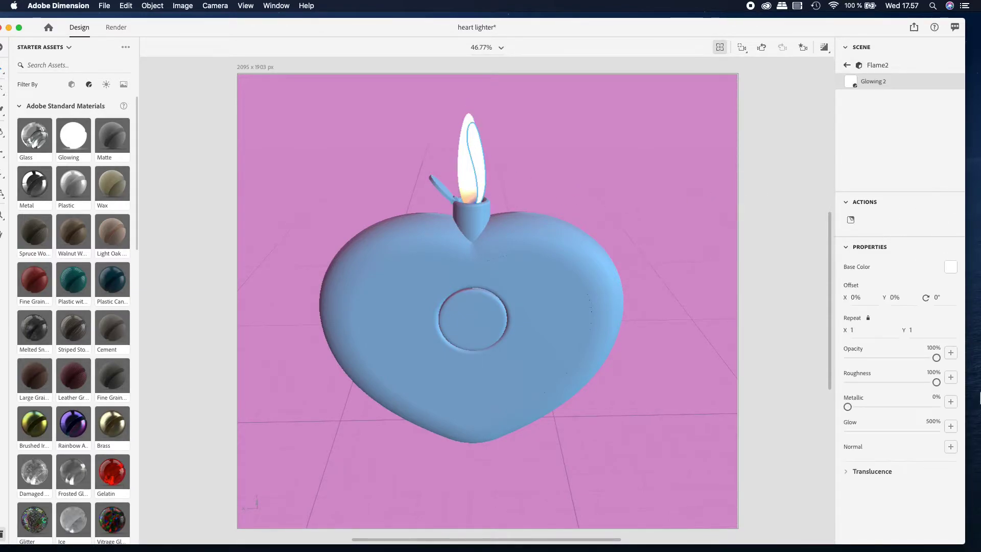
click(953, 269)
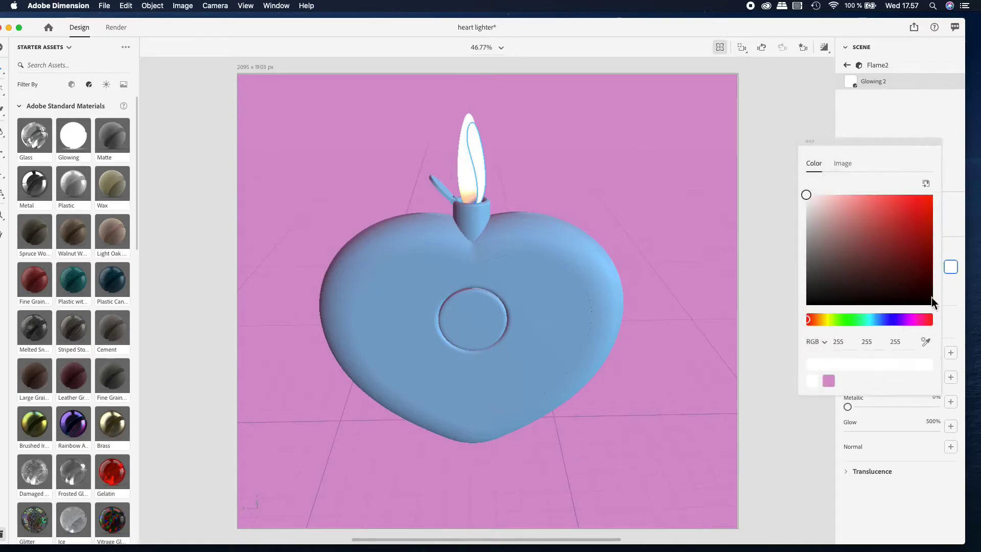
click(844, 165)
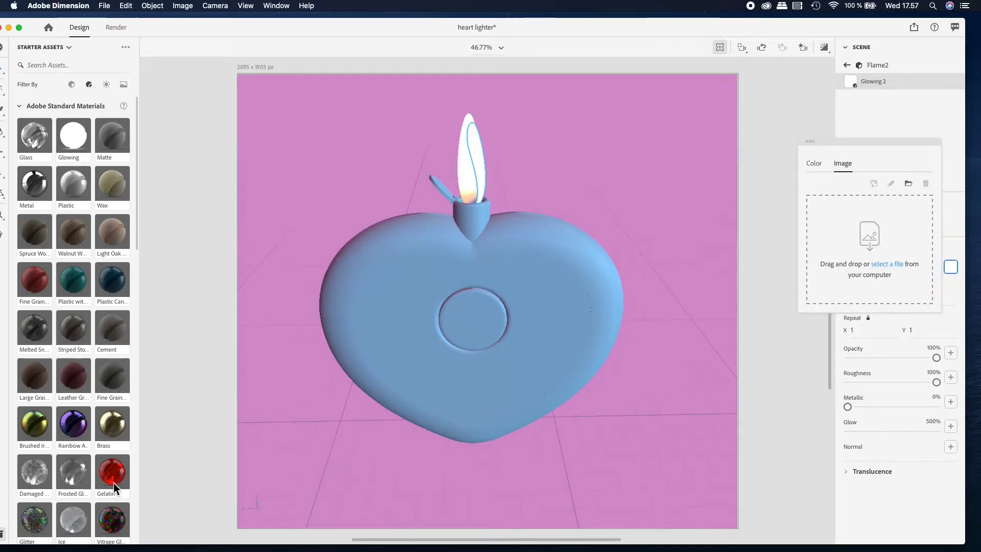
drag(0, 492, 860, 222)
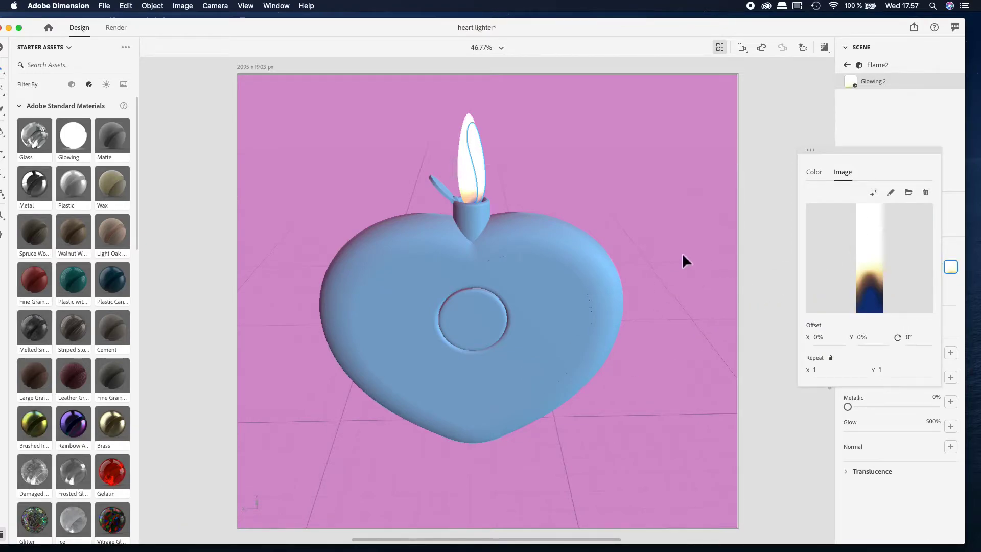
Try lowering the opacity of Flame2's Glowing 2 material to 84% and undo it
drag(675, 179, 633, 204)
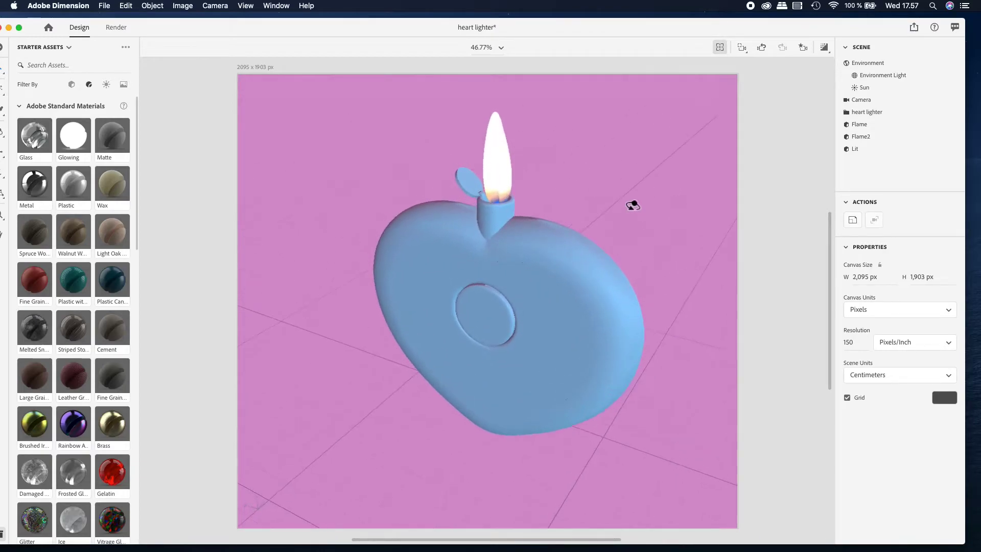
click(510, 190)
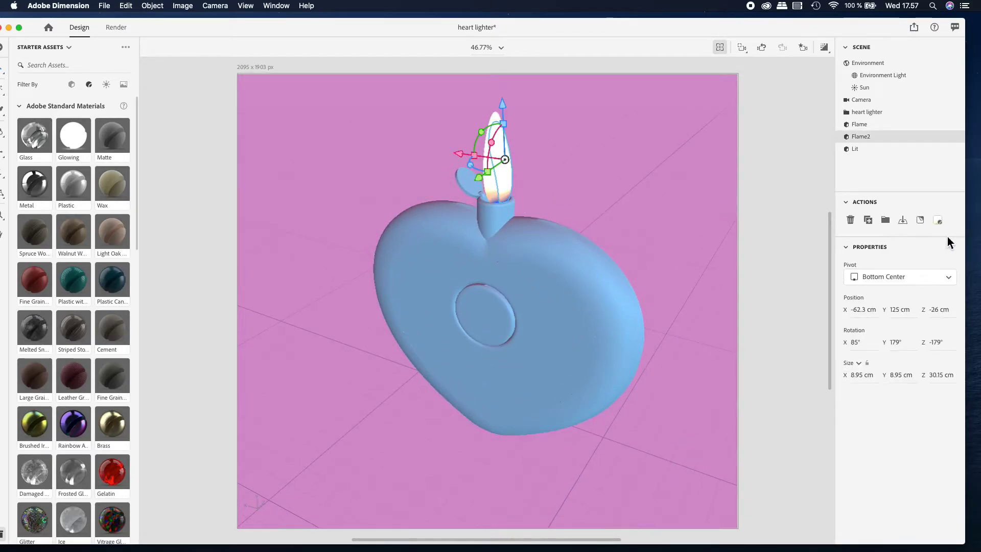
click(954, 136)
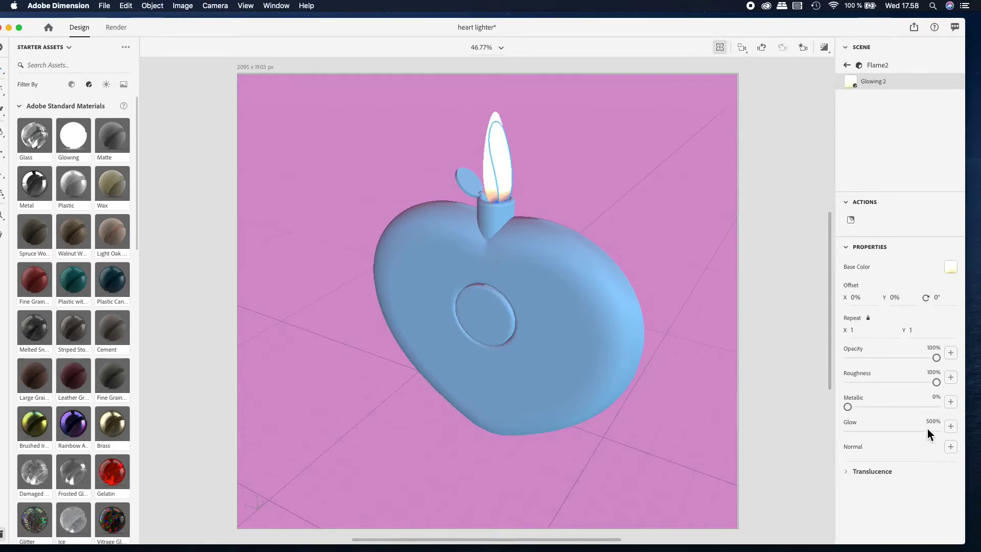
drag(939, 360, 922, 357)
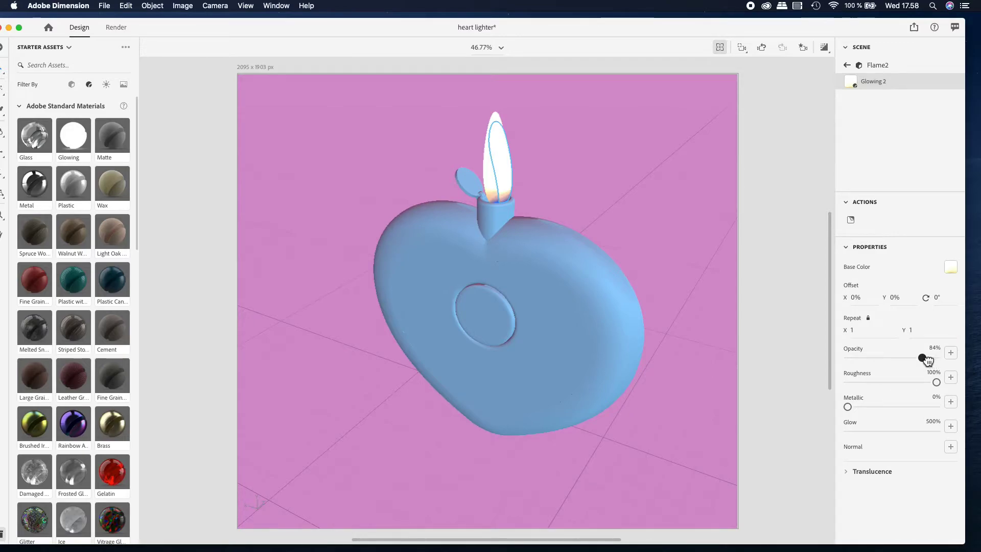
key(super+z)
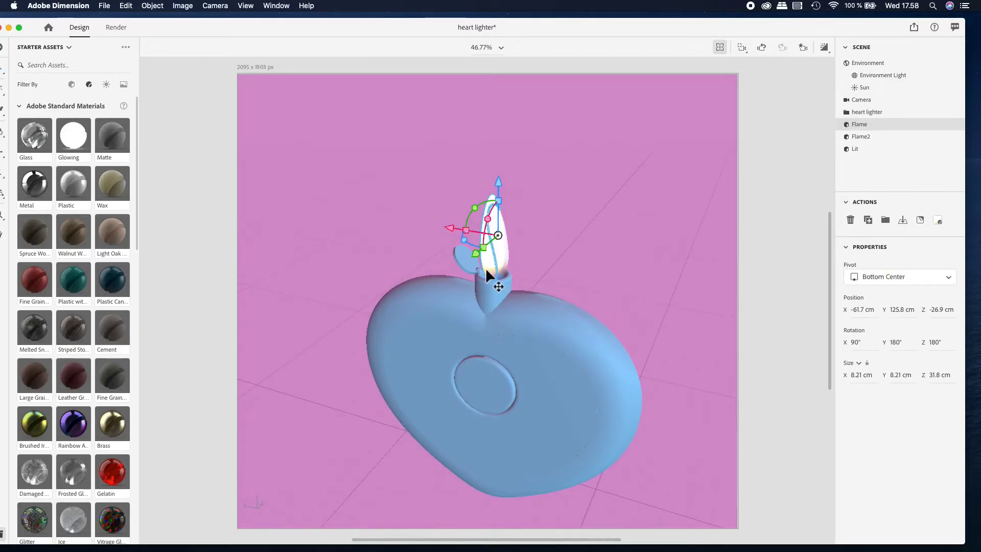
key(super+z)
key(super+z)
key(super+z)
key(super+z)
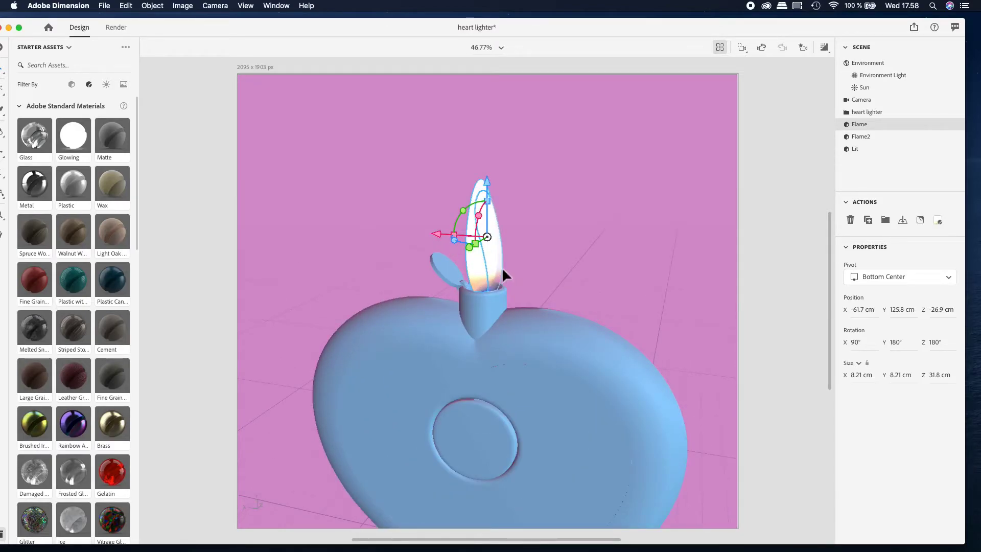
Check the textured flame and lighter from the front in the render preview, and turn the preview off
click(544, 249)
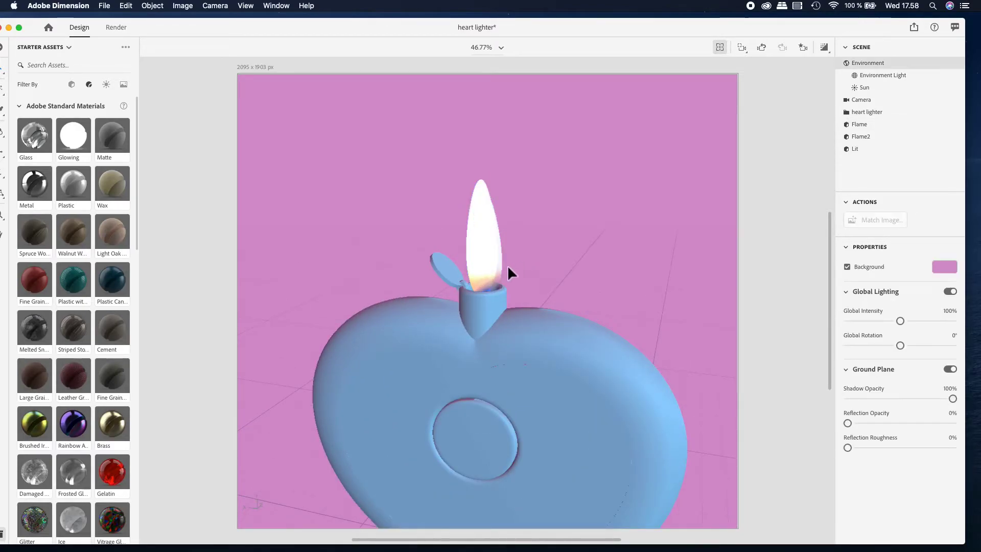
click(502, 267)
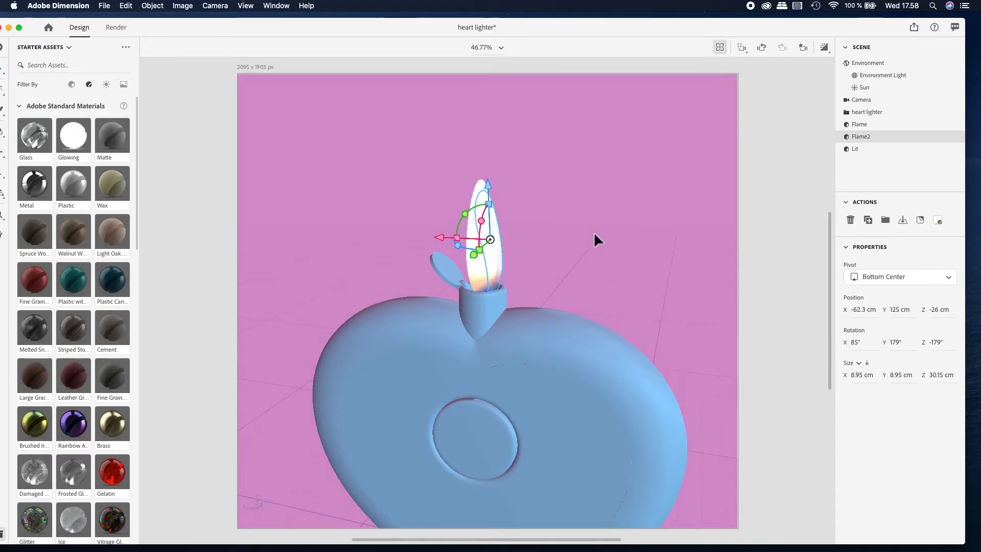
drag(594, 232, 591, 213)
click(825, 48)
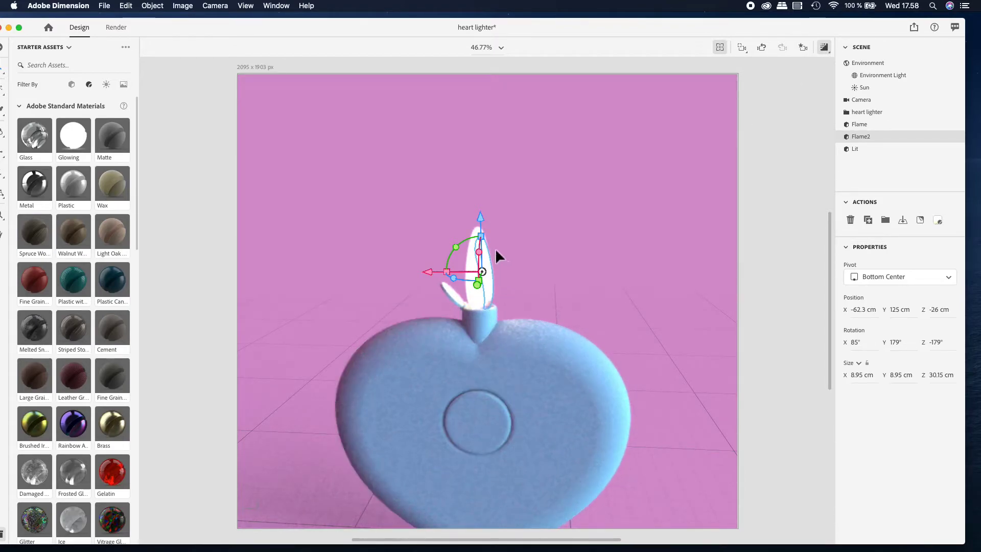
click(829, 50)
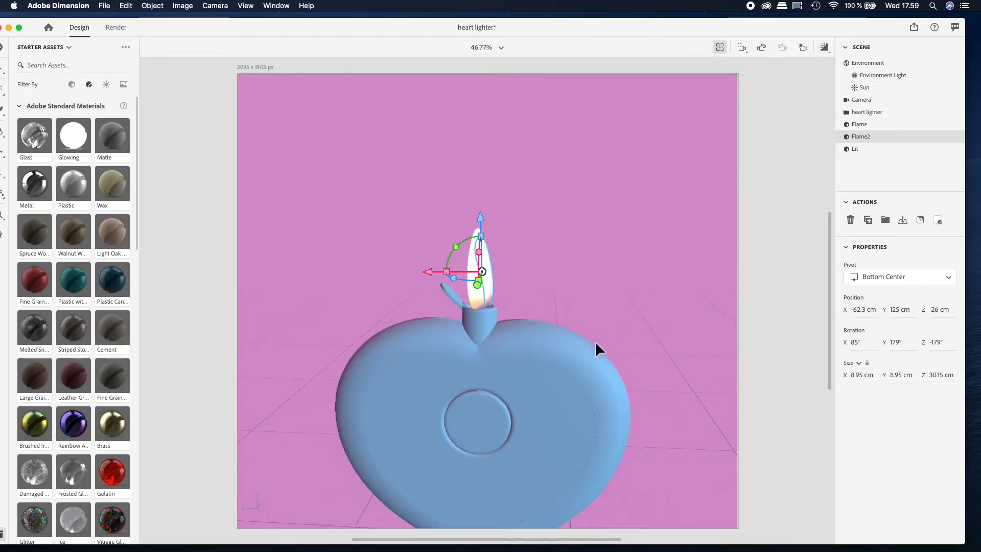
Set the glow of the Flame model's Glowing material to 356%
click(612, 225)
click(482, 286)
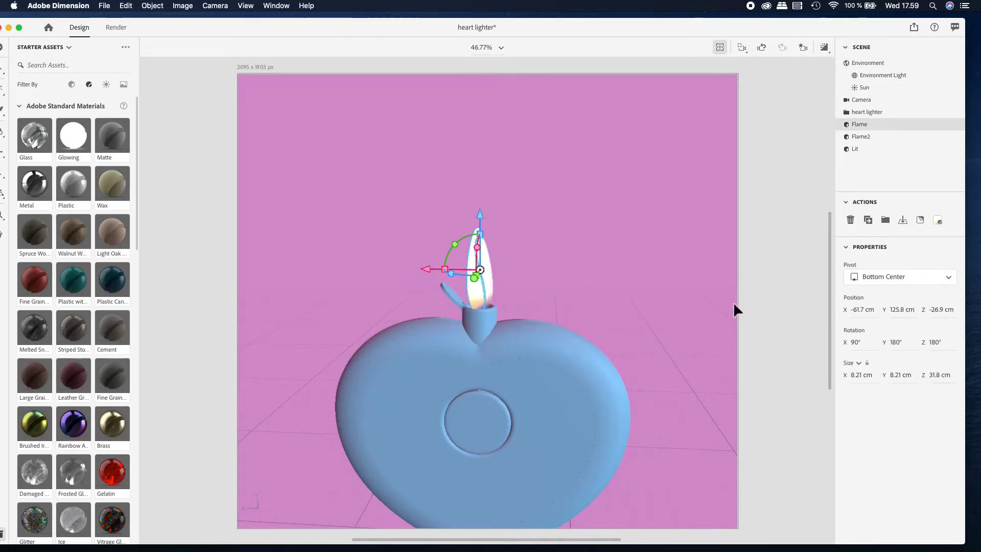
drag(751, 27, 729, 20)
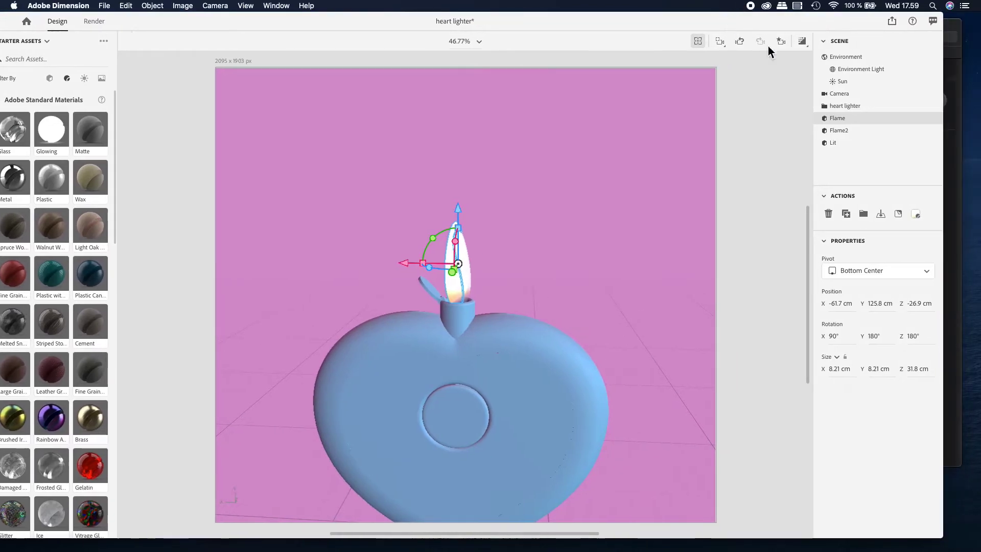
click(918, 216)
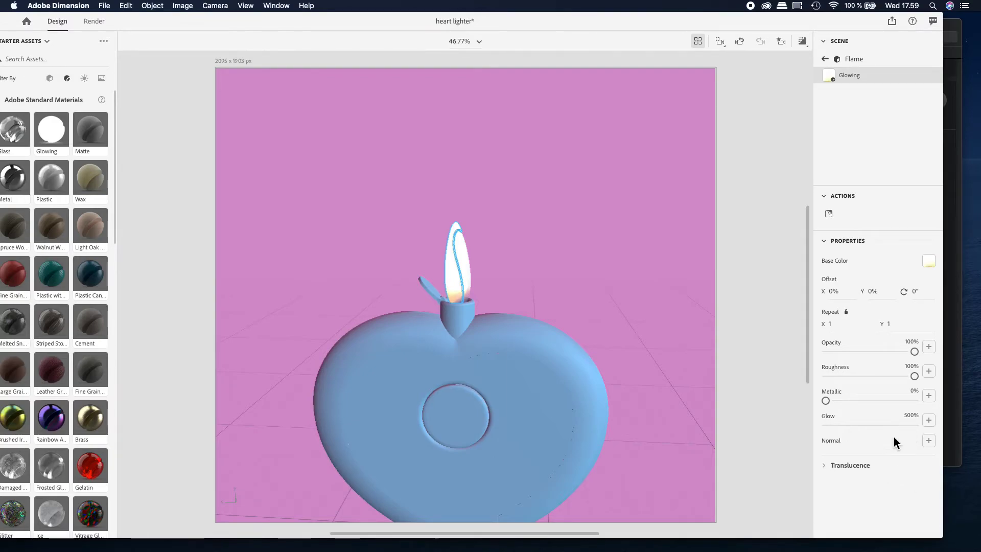
mouse_move(898, 421)
mouse_down()
mouse_move(909, 429)
mouse_move(893, 432)
mouse_up()
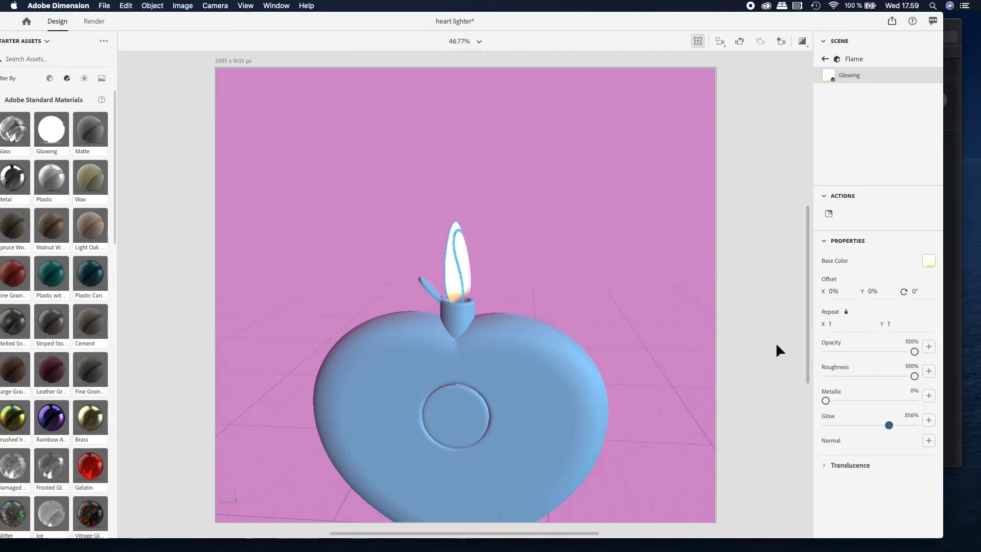
Lower the glow of Flame2's Glowing 2 material to 425%, and deselect the model
click(471, 295)
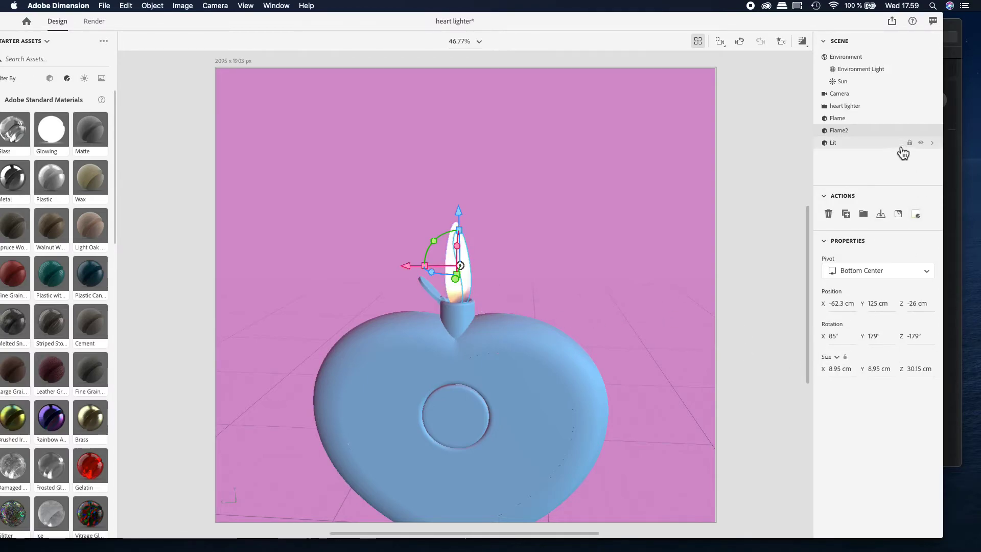
click(932, 130)
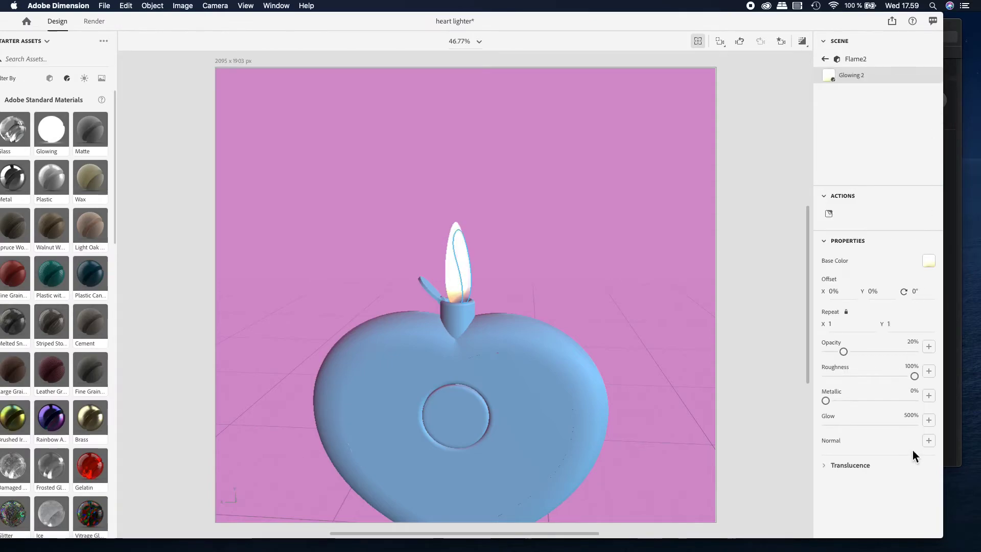
drag(915, 427, 908, 433)
click(551, 225)
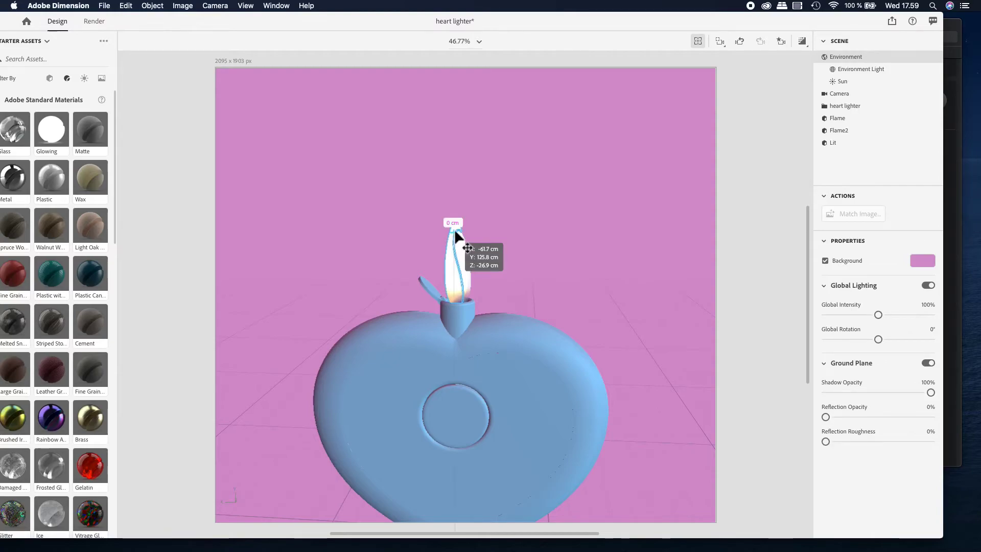
Set the opacity of the Flame model's Glowing material to 82%
click(455, 231)
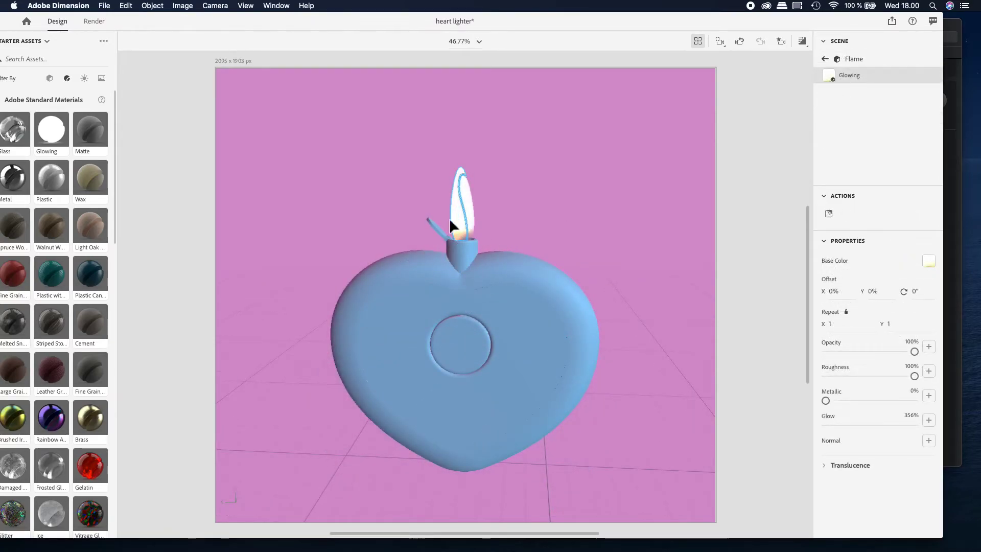
click(452, 219)
click(456, 218)
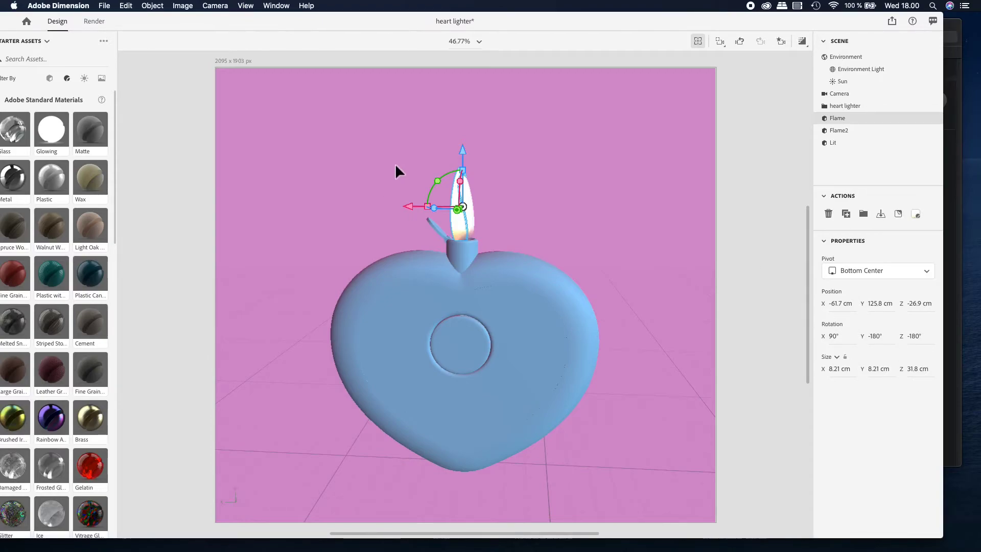
click(486, 161)
click(462, 230)
click(932, 119)
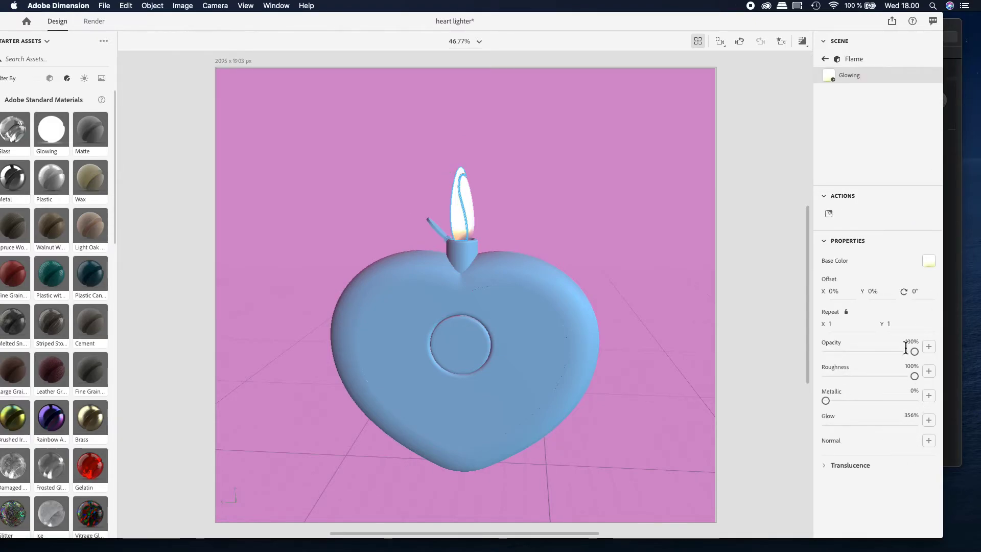
drag(913, 355, 903, 355)
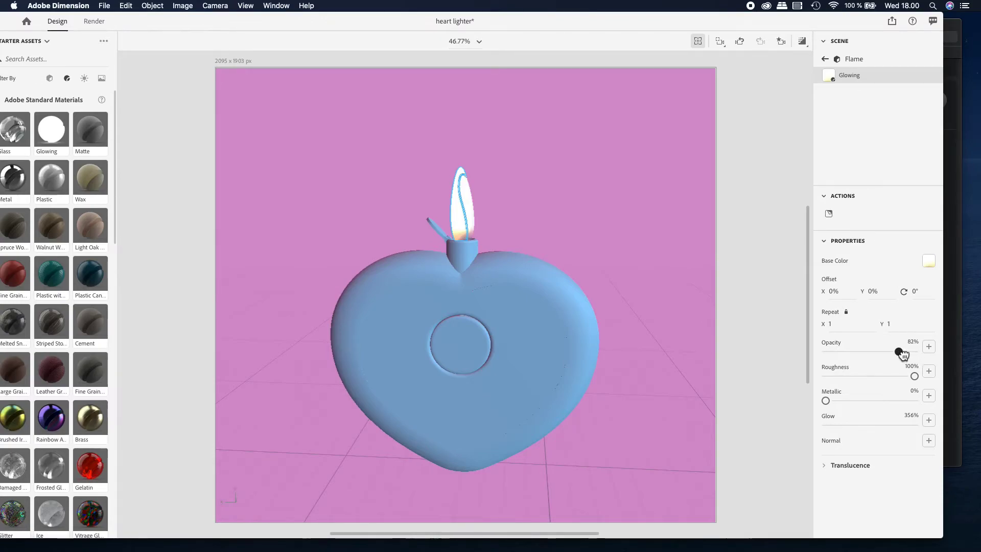
Check the more transparent flame in the render preview with nothing selected, and turn the preview off
click(809, 44)
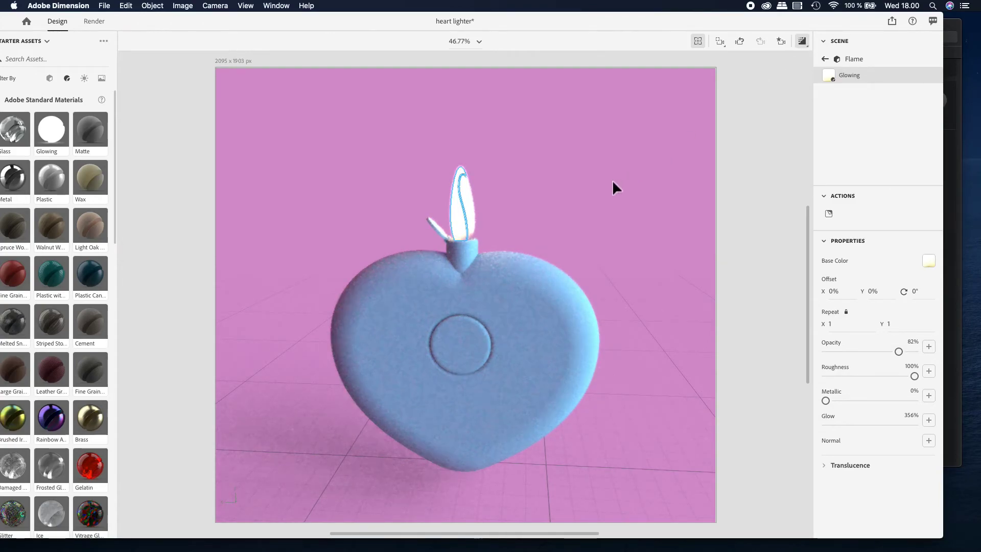
click(705, 148)
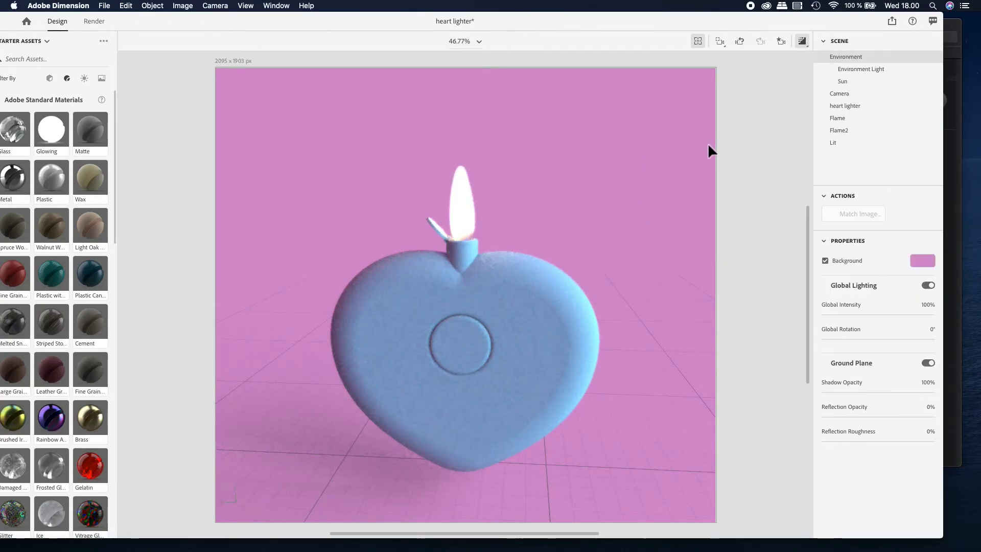
click(802, 41)
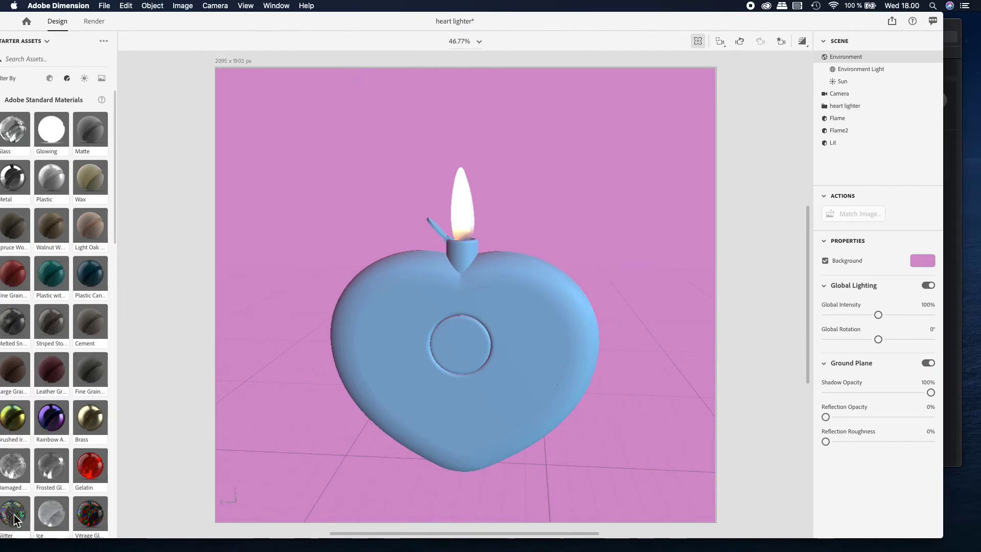
Place the flame image as a decal graphic at the base of the Flame model, and deselect it
drag(1, 434, 464, 209)
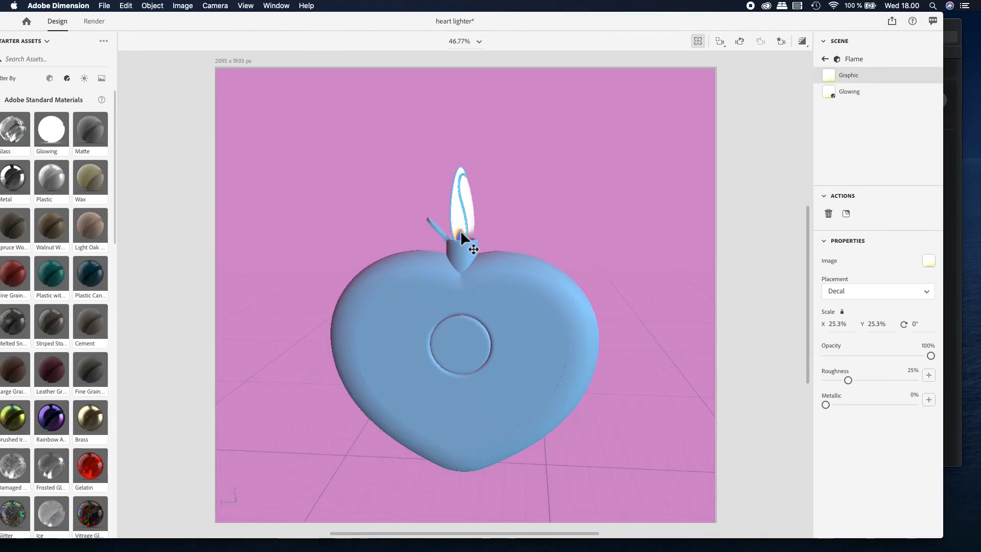
click(569, 222)
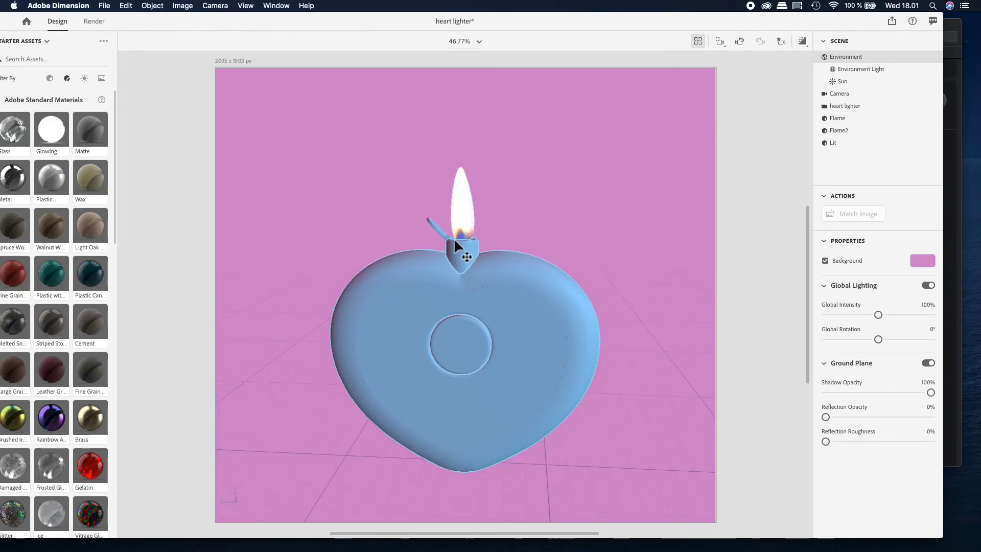
Reduce the glow of Flame2's Glowing 2 material further, and return to the scene's object list
click(416, 252)
mouse_move(935, 134)
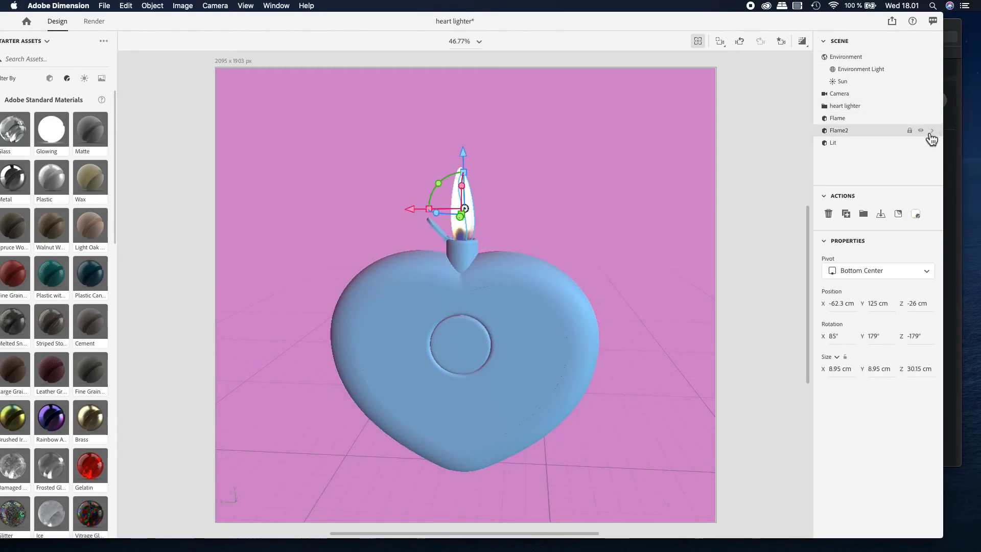
click(933, 131)
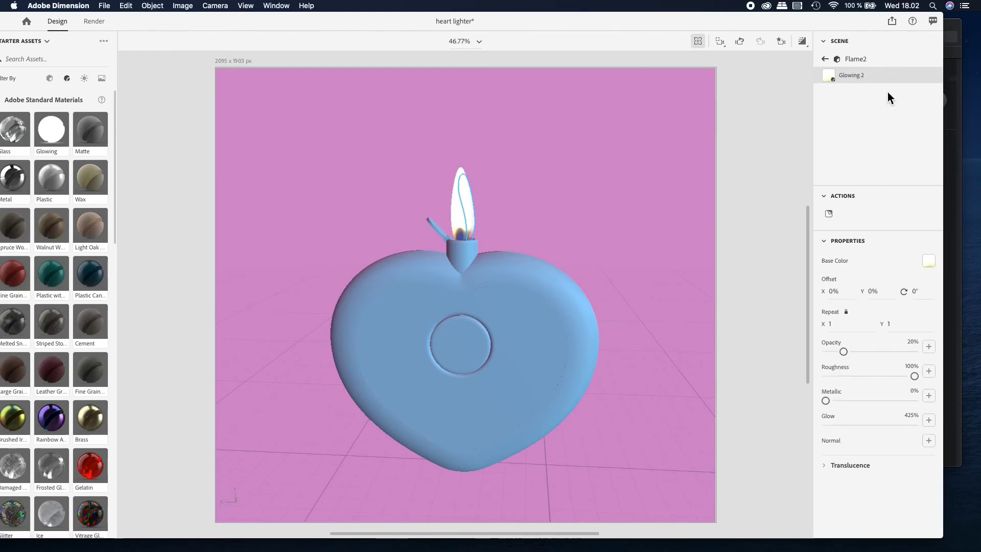
drag(890, 426, 869, 427)
click(825, 60)
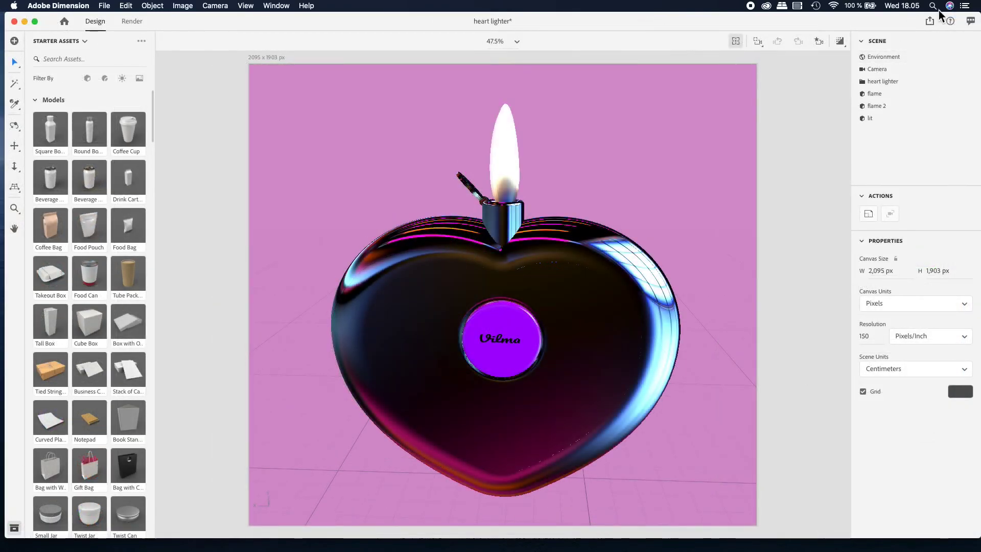
Examine the textured lighter and its flame from above, up close and from a distance, ending with the whole heart framed from the front
drag(685, 254, 664, 266)
scroll(496, 174, up, 5)
scroll(500, 181, up, 5)
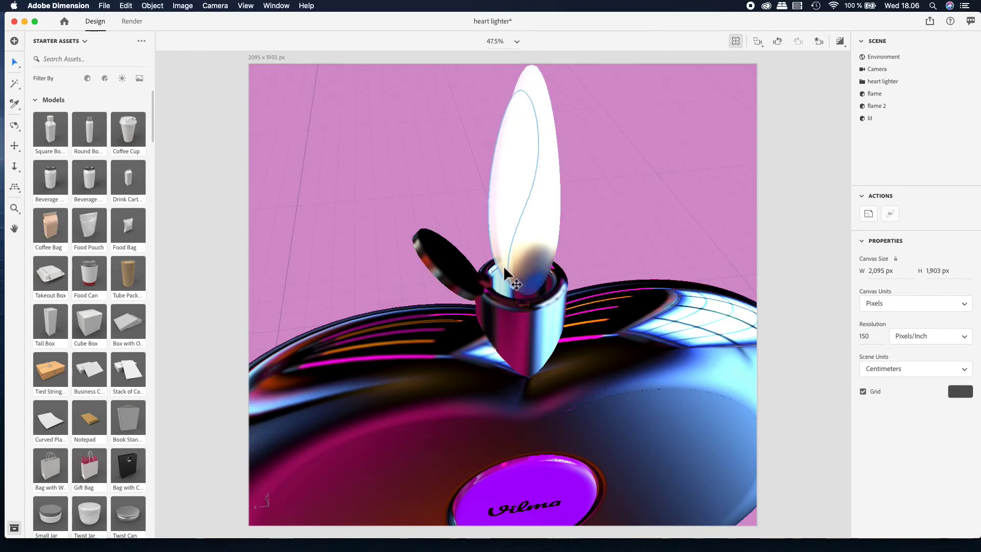
right_drag(499, 306, 598, 195)
scroll(544, 237, down, 10)
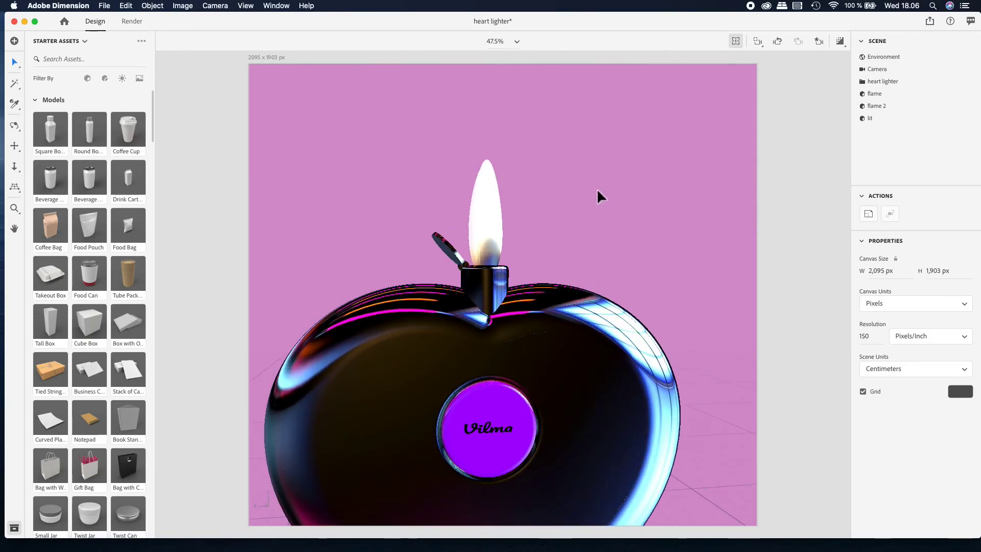
scroll(574, 267, down, 5)
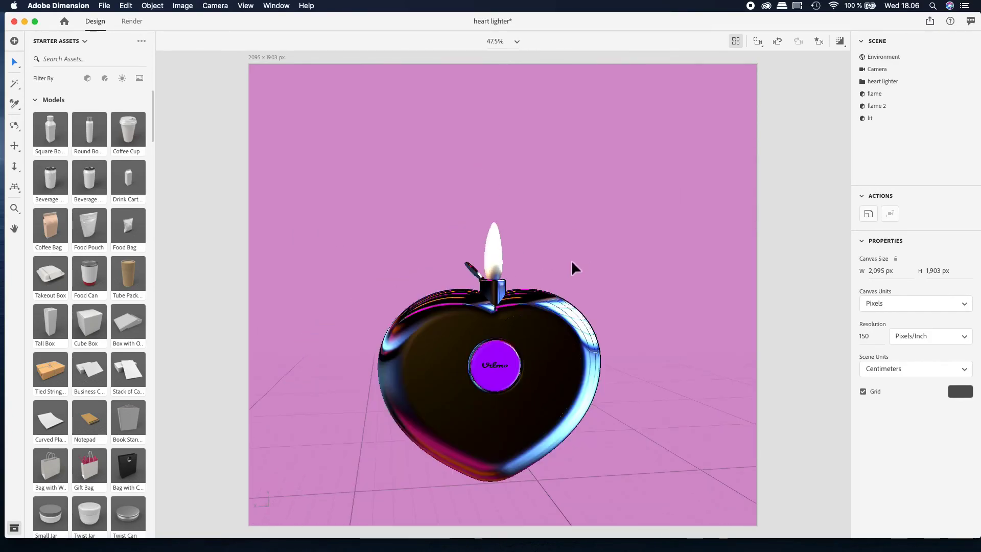
middle_drag(574, 268, 596, 239)
scroll(596, 239, up, 5)
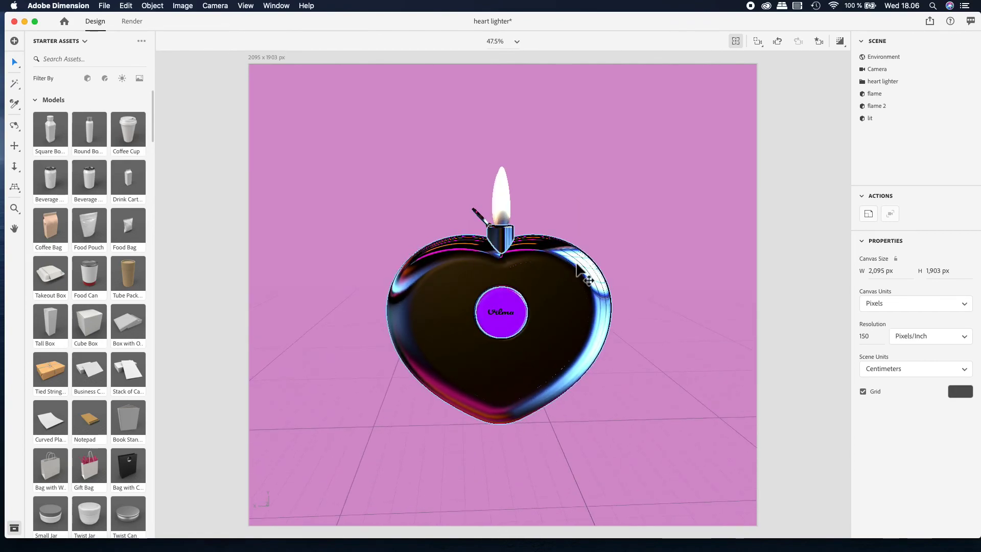
scroll(578, 265, up, 5)
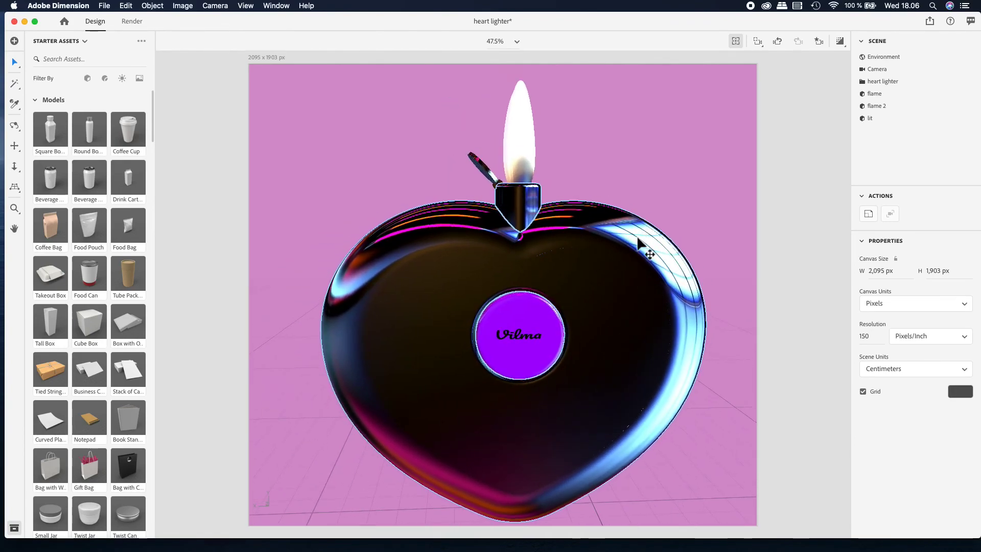
scroll(596, 238, down, 3)
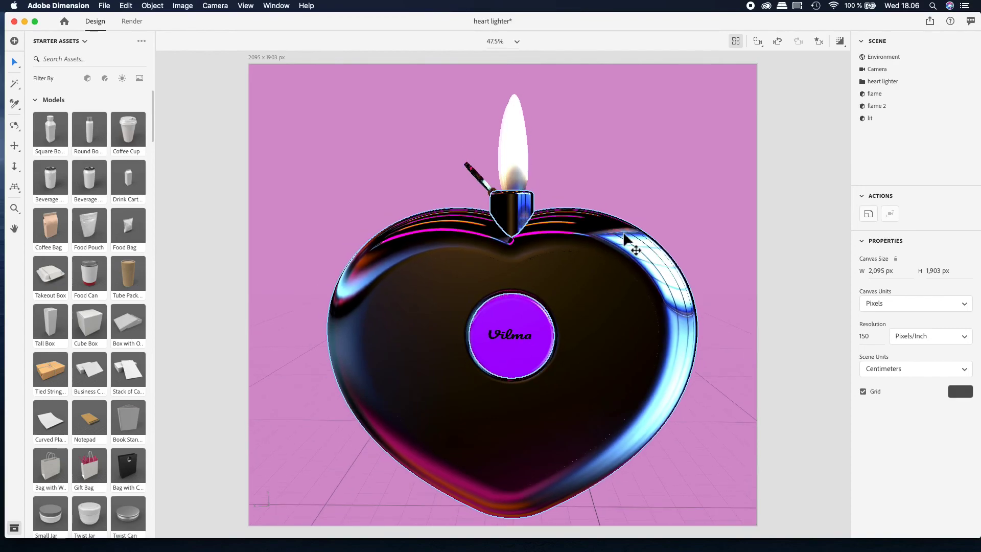
scroll(624, 236, down, 2)
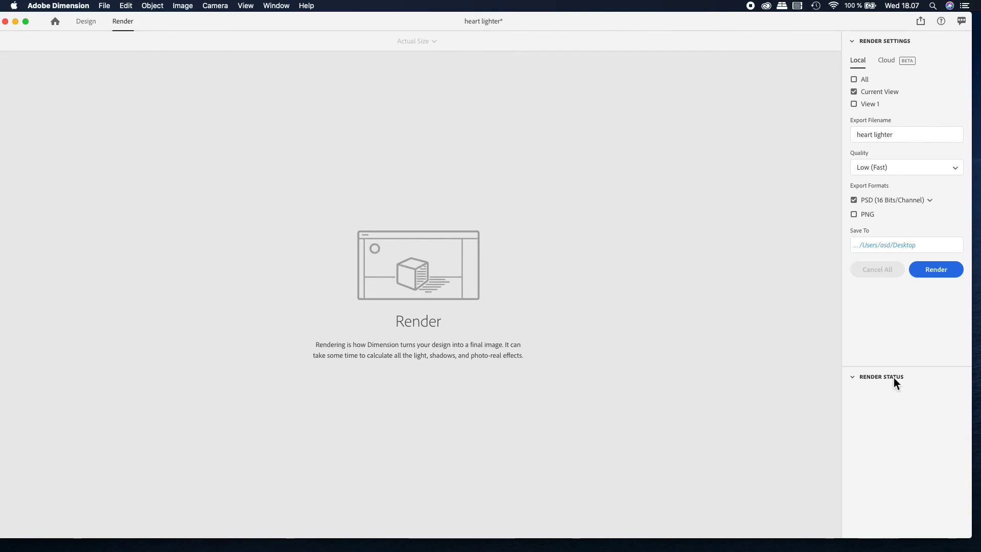
Review the render quality options for the current view and keep Low (Fast)
click(954, 168)
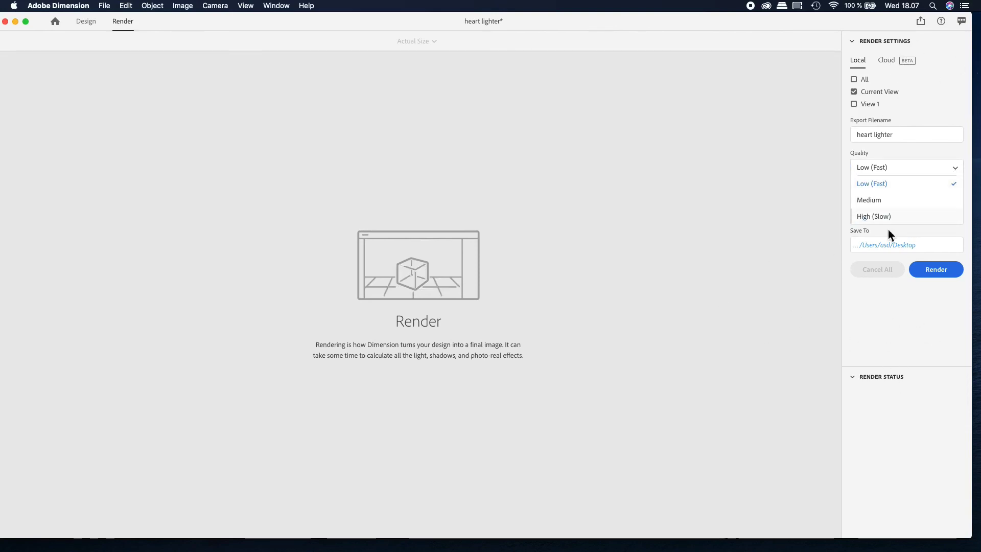
click(761, 255)
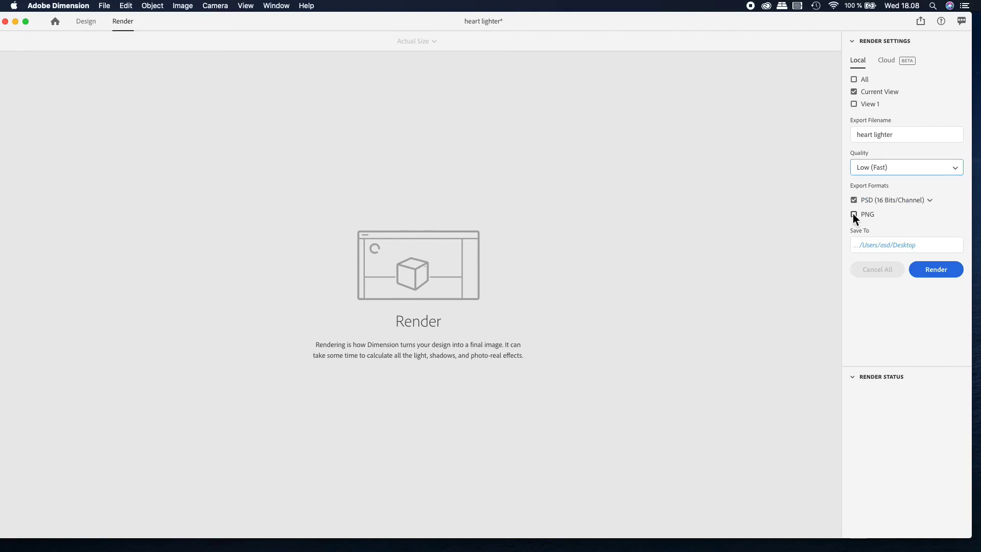